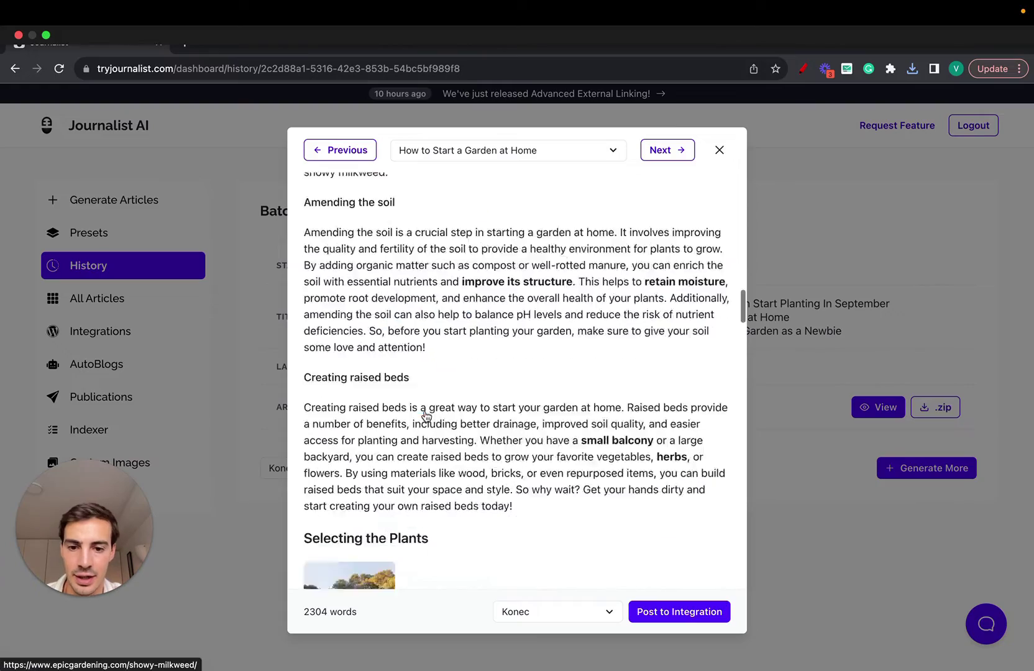
- Skim the generated article "How to Start a Garden at Home" towards its conclusion and return to its title
scroll(507, 347, "down", 20)
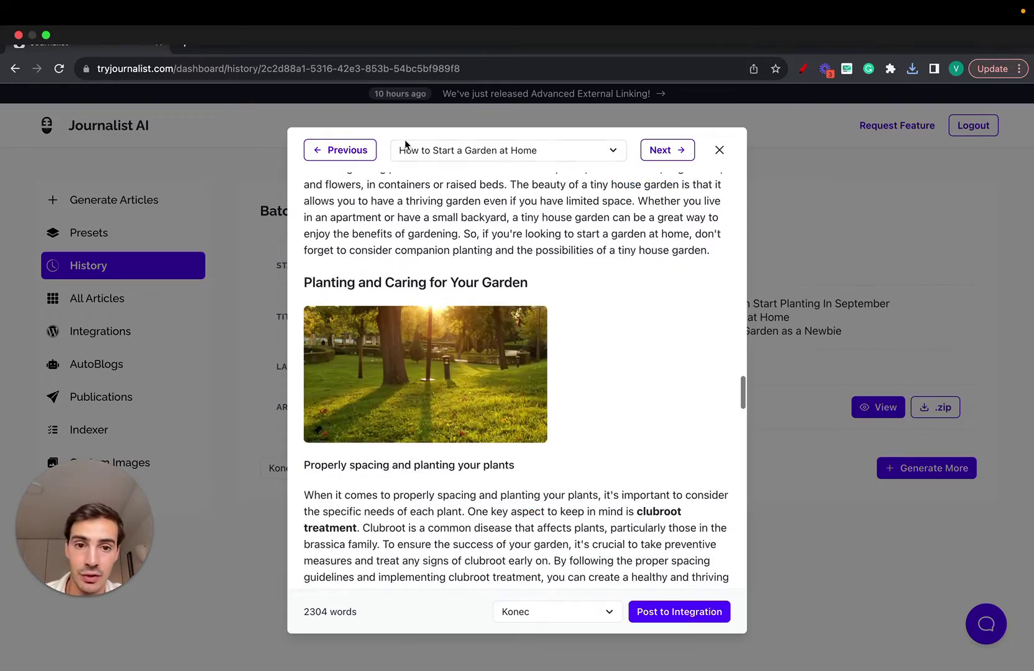
scroll(507, 347, "down", 20)
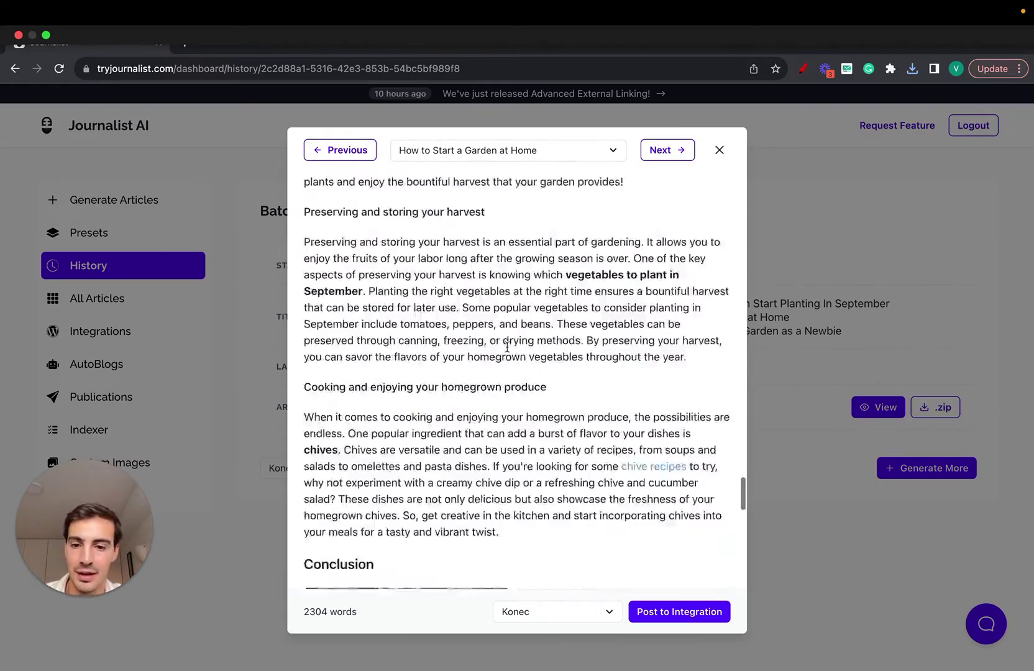
scroll(507, 347, "up", 20)
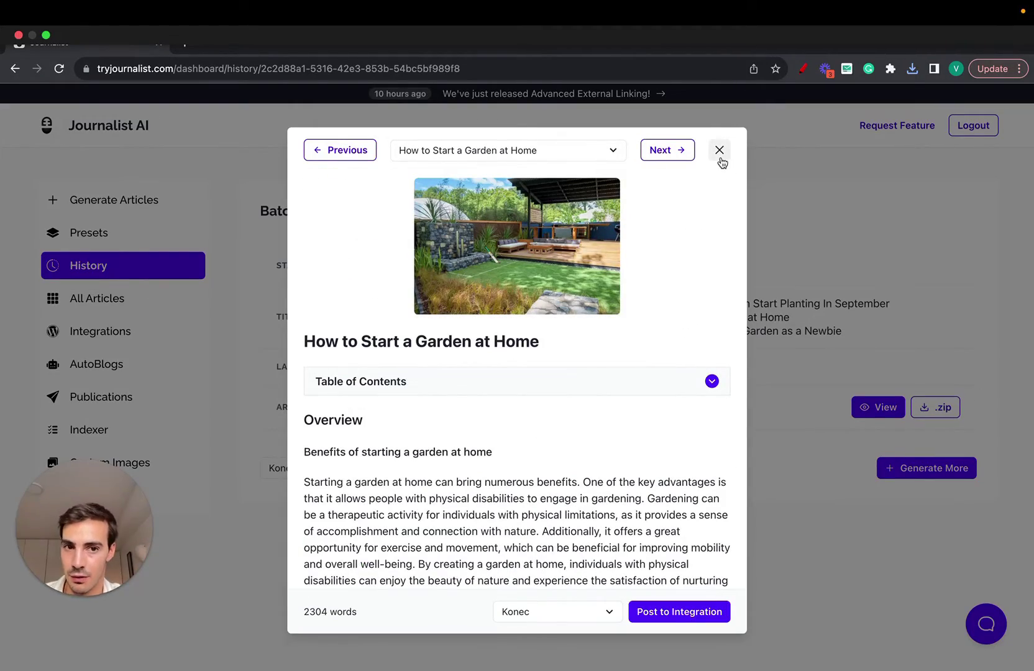
- Sketch a red staircase rising across the article preview to a dollar sign, with a dot near its lower and upper ends
left_click(800, 72)
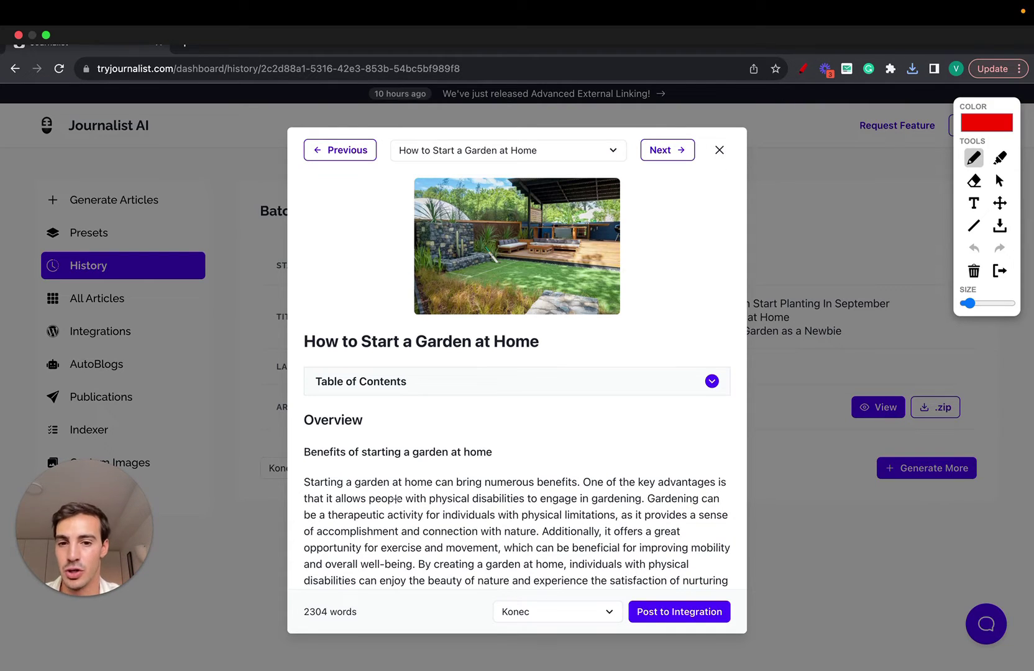
mouse_move(368, 500)
left_mouse_down()
mouse_move(368, 434)
mouse_move(456, 381)
mouse_move(557, 342)
mouse_move(718, 193)
mouse_move(773, 164)
left_mouse_up()
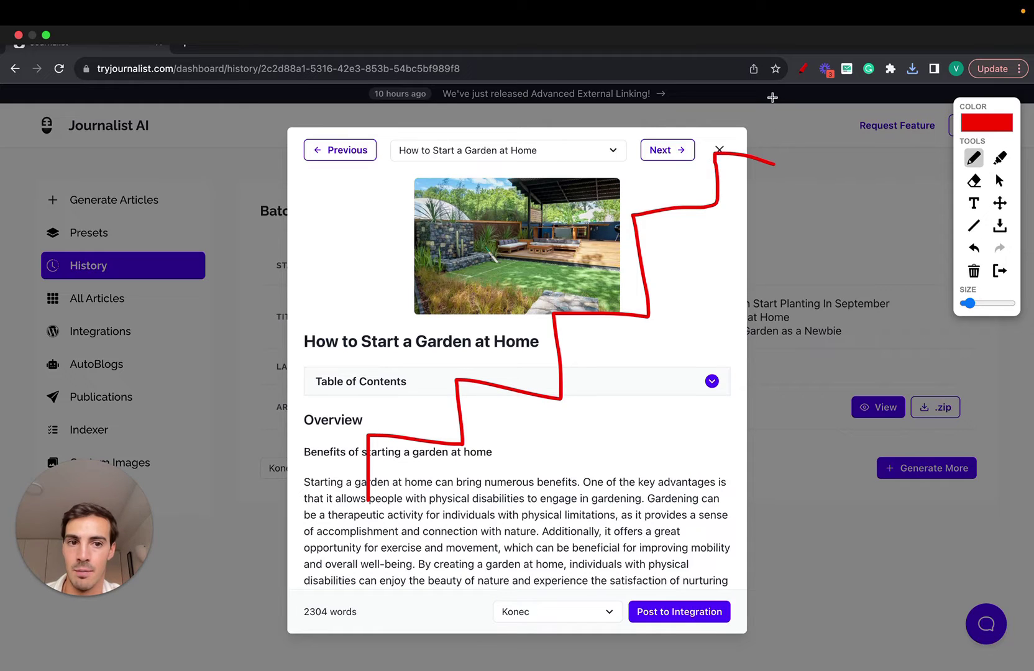
mouse_move(774, 95)
left_mouse_down()
mouse_move(755, 107)
mouse_move(774, 147)
mouse_move(749, 145)
mouse_move(763, 87)
mouse_move(760, 143)
left_mouse_up()
left_click_drag(771, 88, 773, 141)
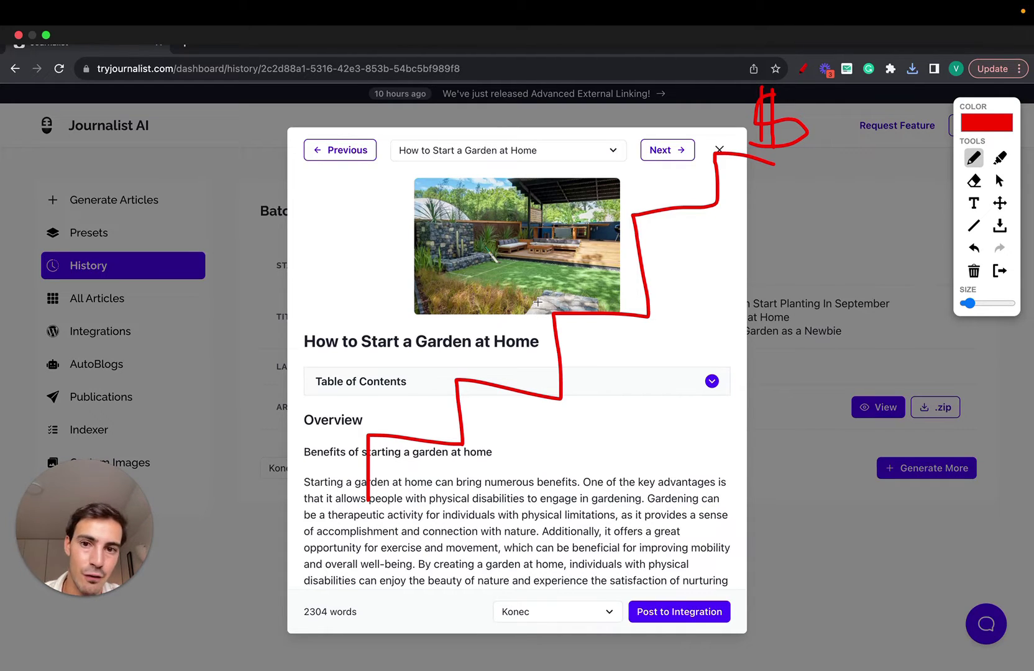
left_click_drag(316, 495, 316, 494)
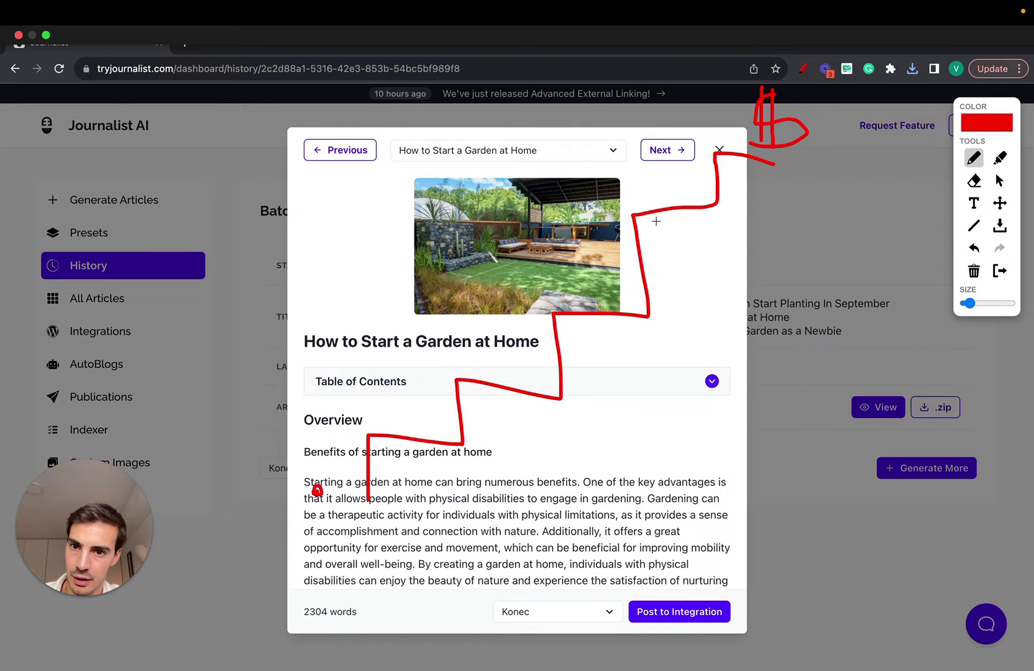
left_click_drag(663, 200, 665, 196)
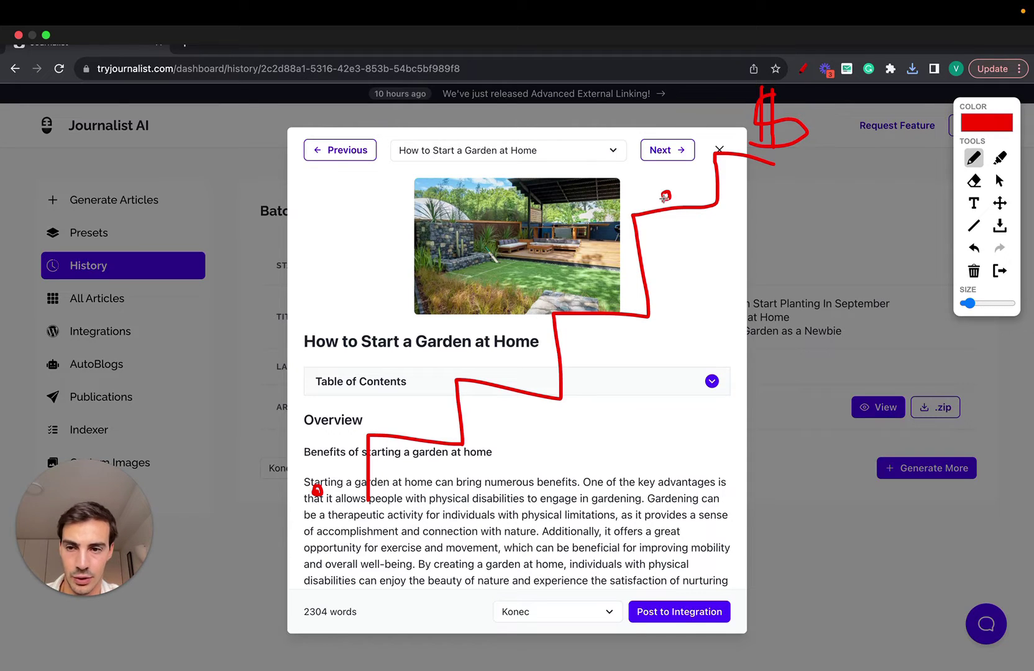
- Add a vertical, a horizontal and a curved red stroke beside the staircase, then exit the annotation overlay
left_click_drag(106, 197, 111, 101)
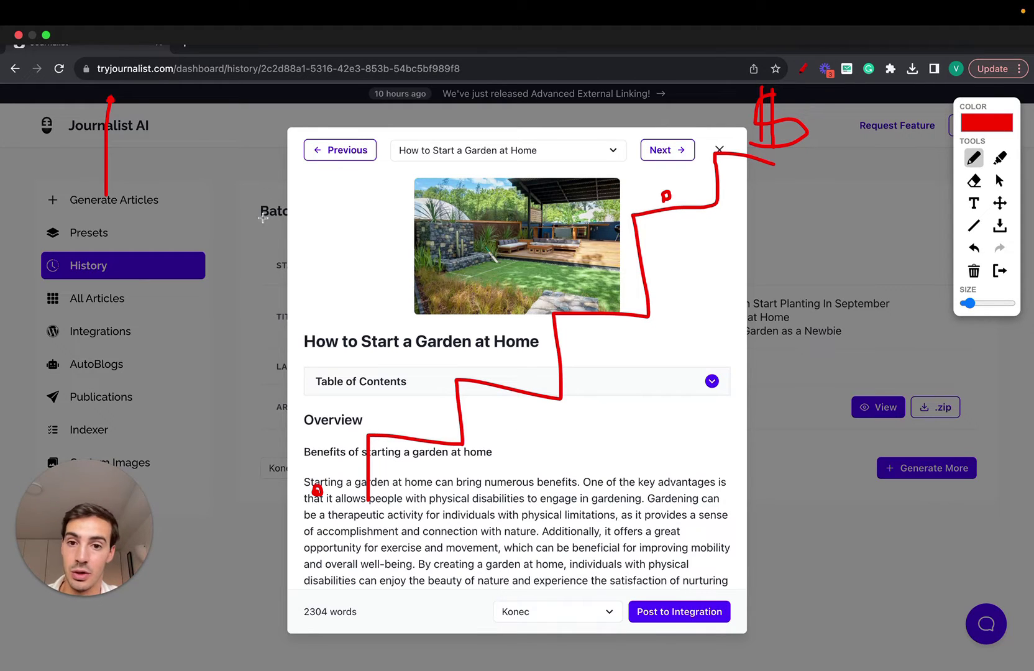
left_click_drag(262, 217, 378, 222)
left_click_drag(242, 330, 301, 381)
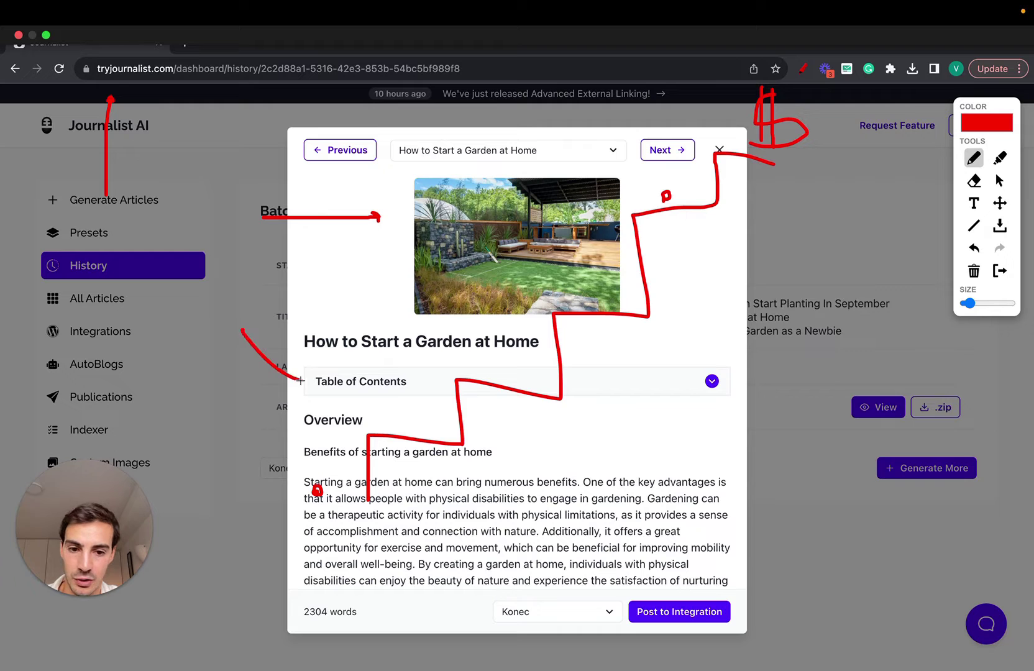
left_click(999, 270)
- Review the article from its overview to the Conclusion heading, examining the embedded video, images, bold keywords and links
scroll(557, 441, "down", 5)
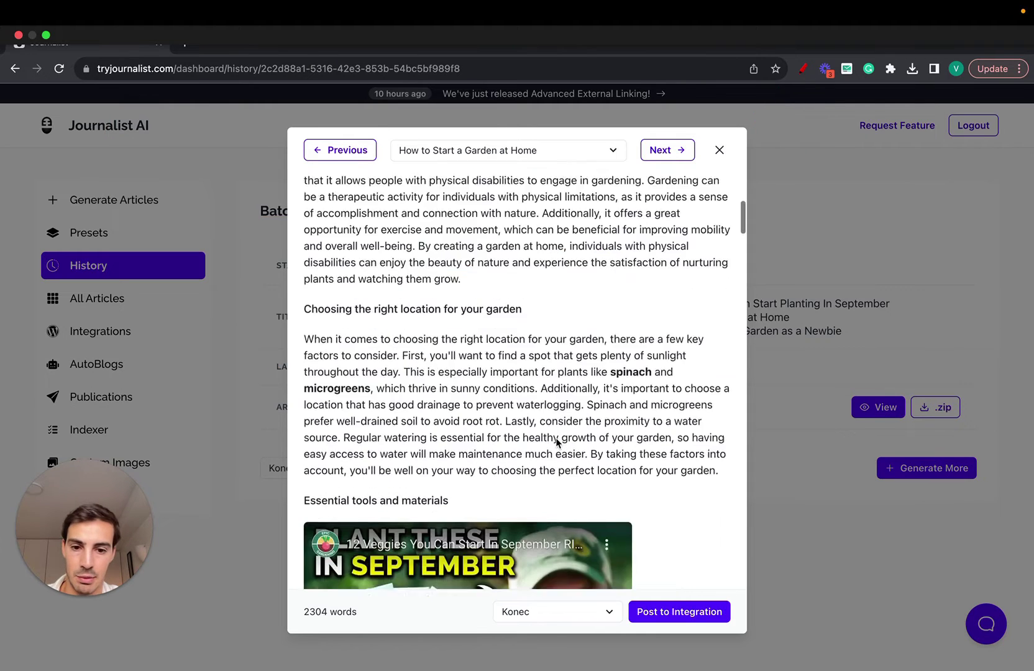
scroll(557, 441, "down", 4)
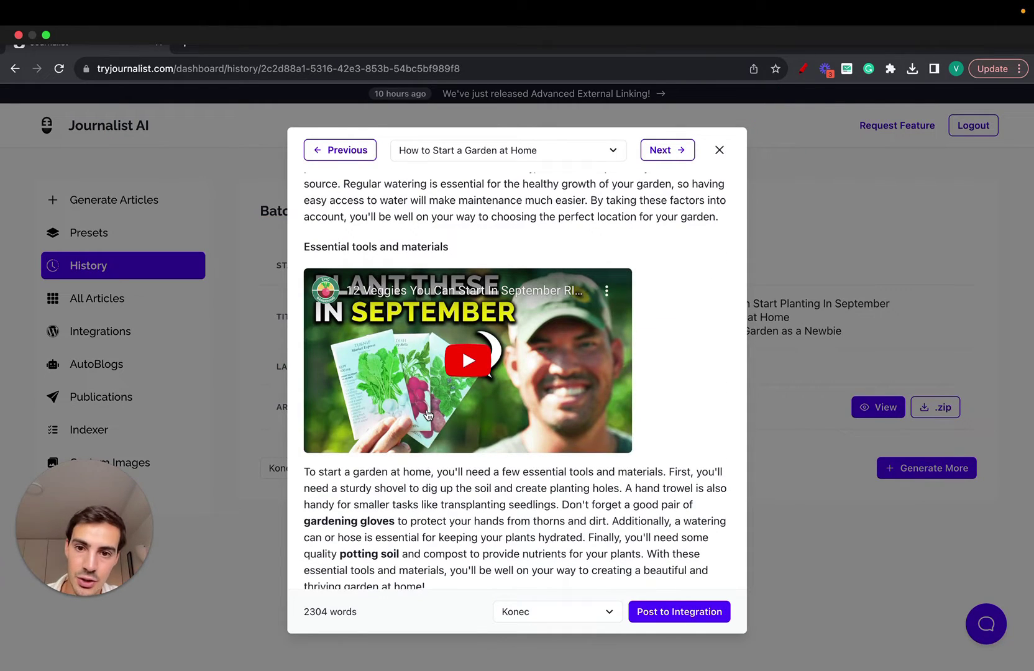
scroll(525, 393, "down", 6)
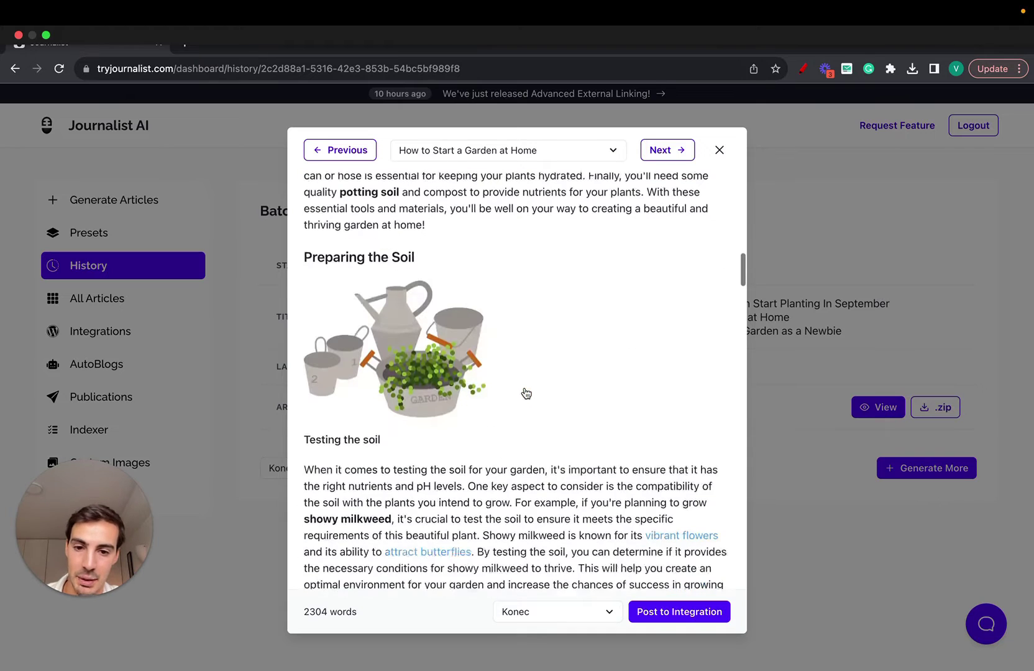
scroll(429, 369, "down", 5)
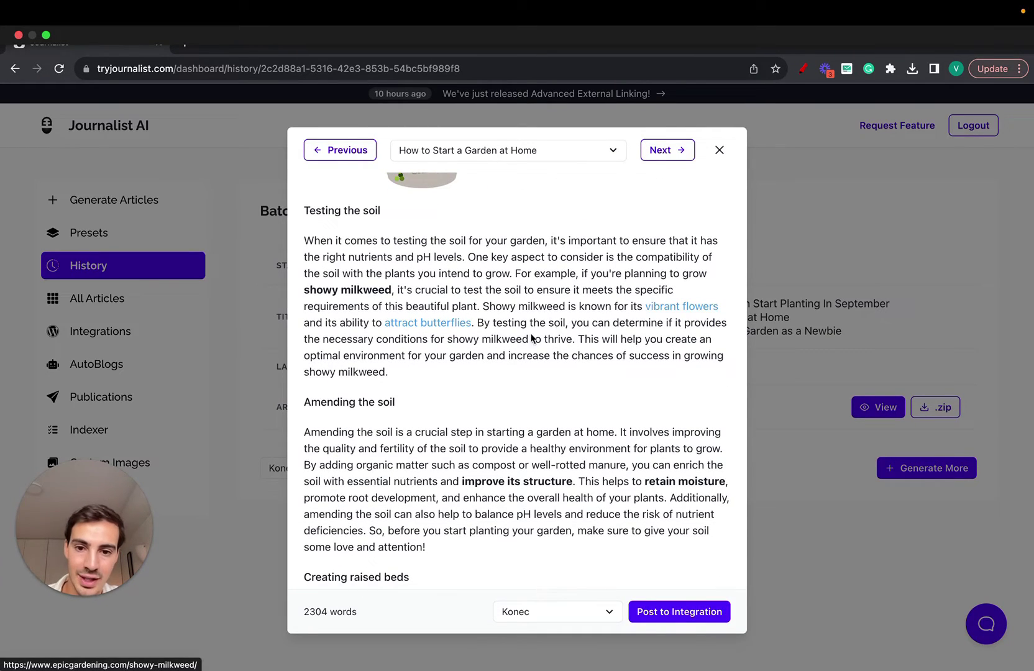
scroll(568, 353, "down", 2)
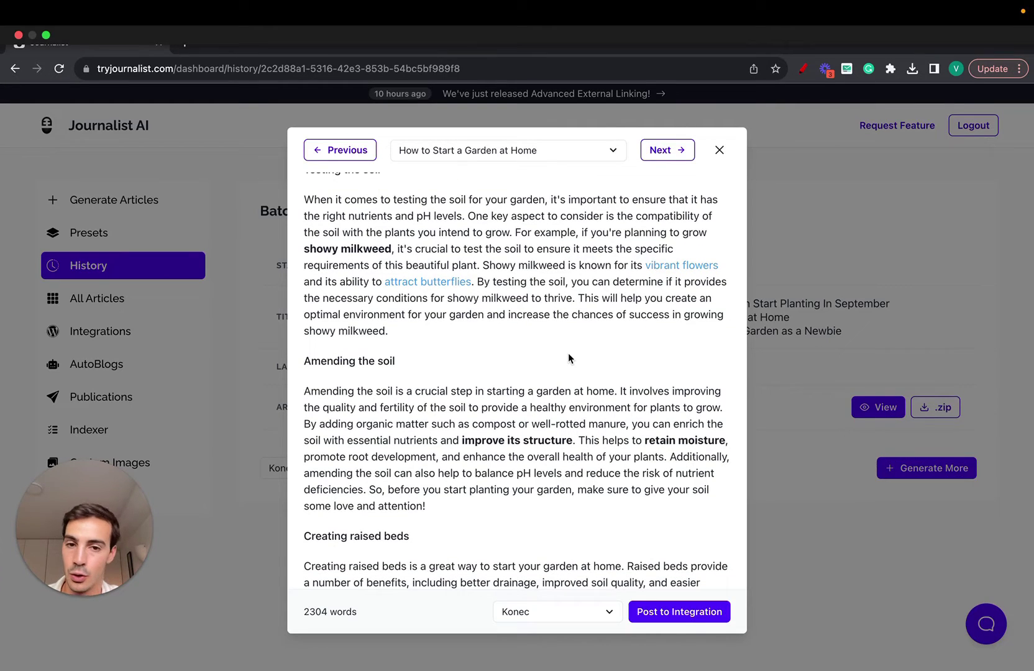
right_click(559, 315)
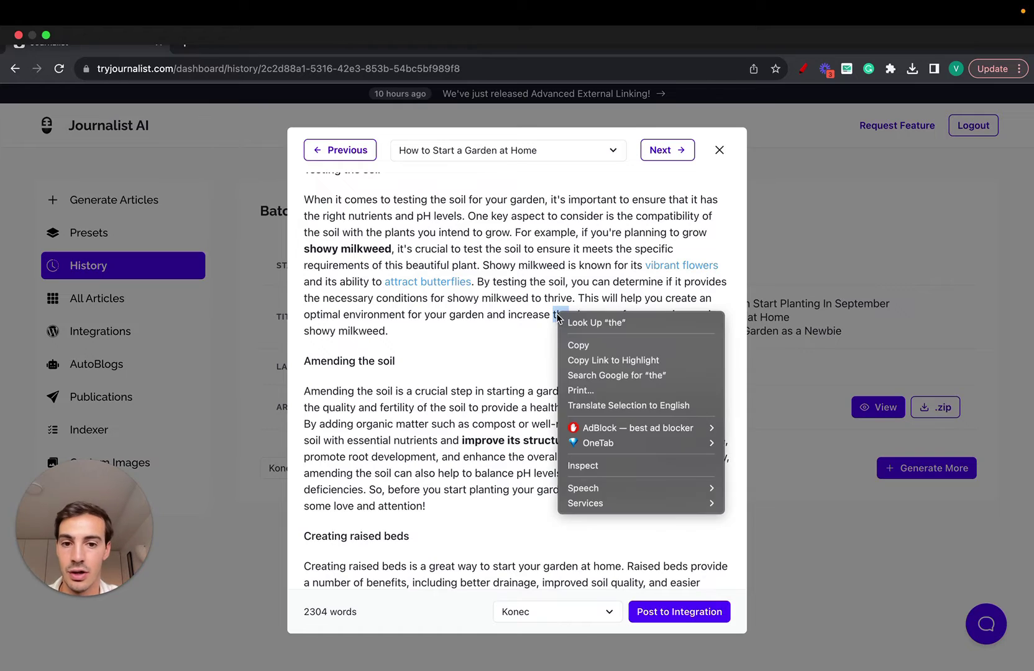
left_click(547, 348)
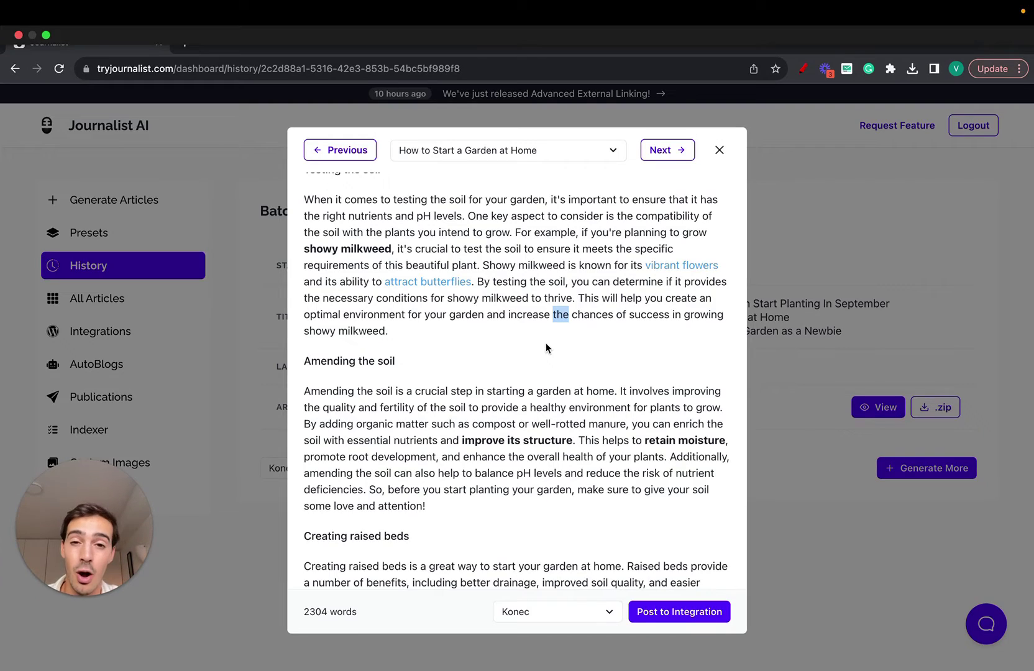
scroll(545, 343, "down", 10)
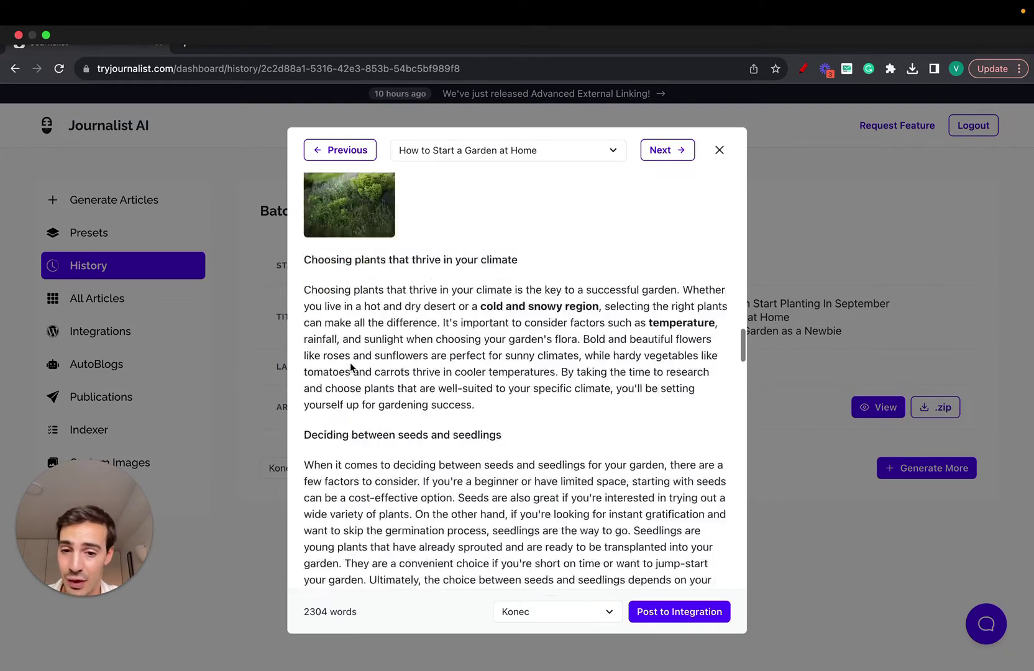
scroll(349, 366, "down", 10)
scroll(397, 374, "up", 3)
scroll(507, 305, "down", 4)
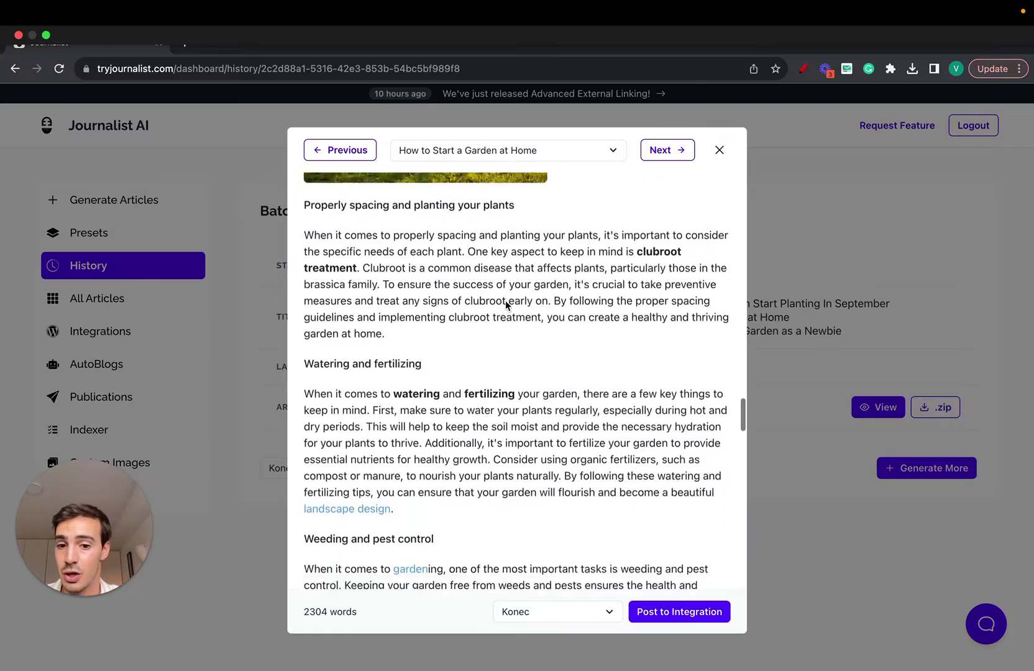
scroll(506, 305, "down", 15)
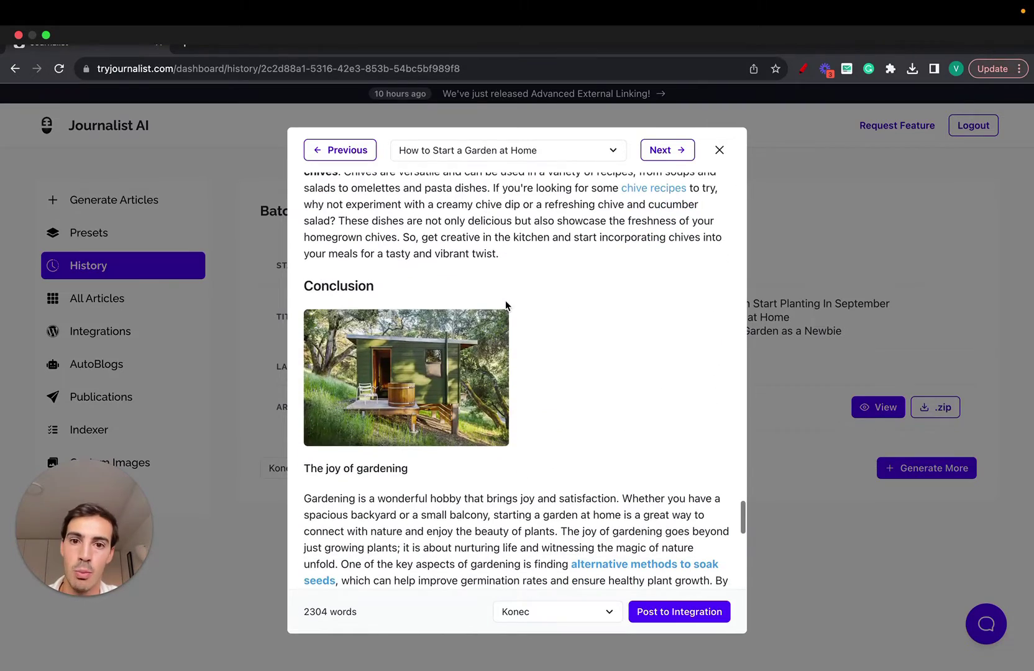
- Sketch a red staircase with arcs and smaller steps climbing along it over the Conclusion section, then exit the annotation overlay
left_click(803, 69)
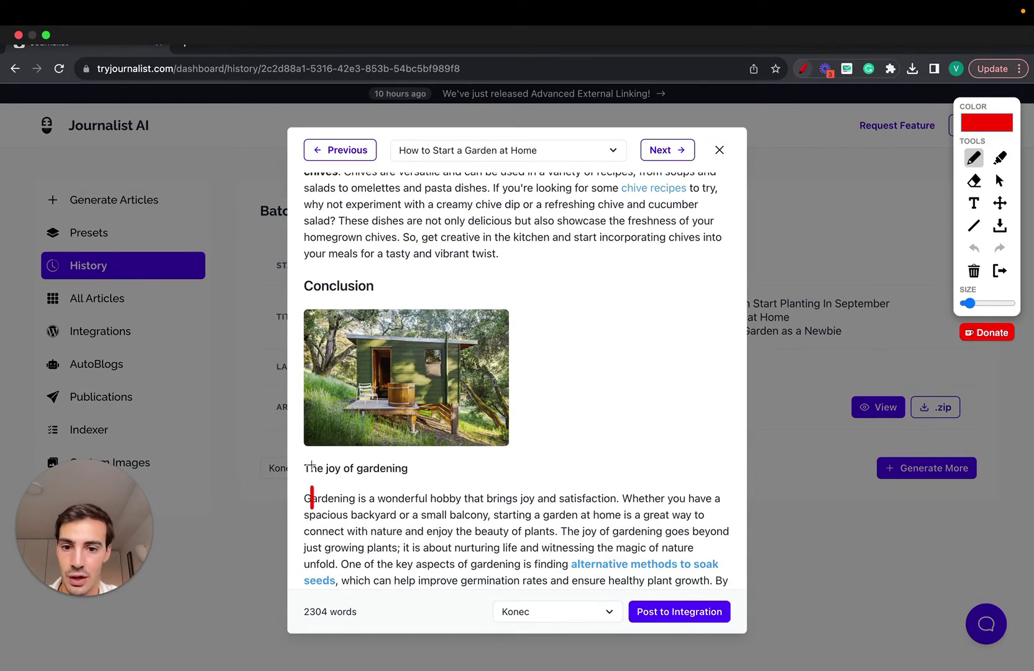
mouse_move(311, 466)
left_mouse_down()
mouse_move(515, 360)
mouse_move(605, 180)
mouse_move(735, 153)
left_mouse_up()
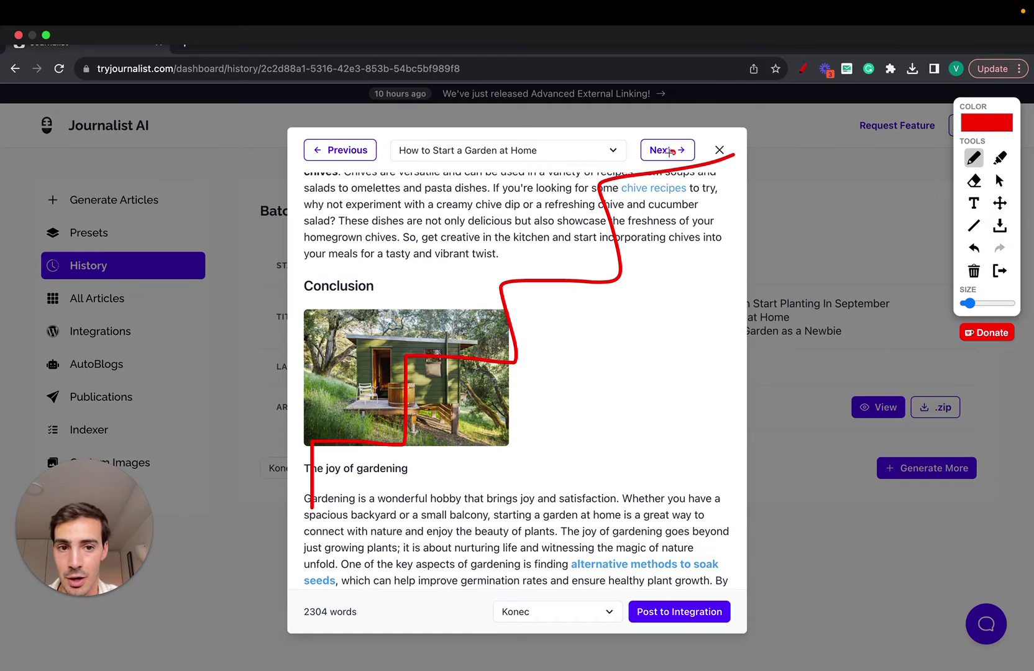
left_click(670, 152)
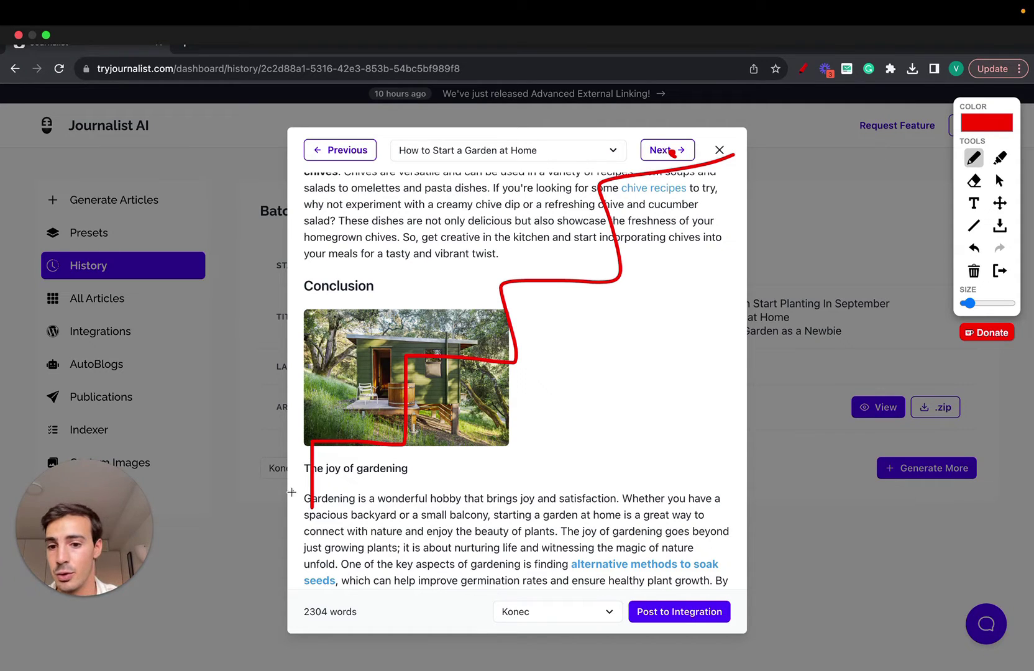
mouse_move(291, 493)
left_mouse_down()
mouse_move(323, 408)
mouse_move(362, 429)
mouse_move(471, 335)
mouse_move(488, 268)
mouse_move(538, 267)
mouse_move(607, 221)
left_mouse_up()
mouse_move(535, 269)
left_mouse_down()
mouse_move(570, 253)
mouse_move(572, 263)
mouse_move(569, 232)
mouse_move(589, 223)
left_mouse_up()
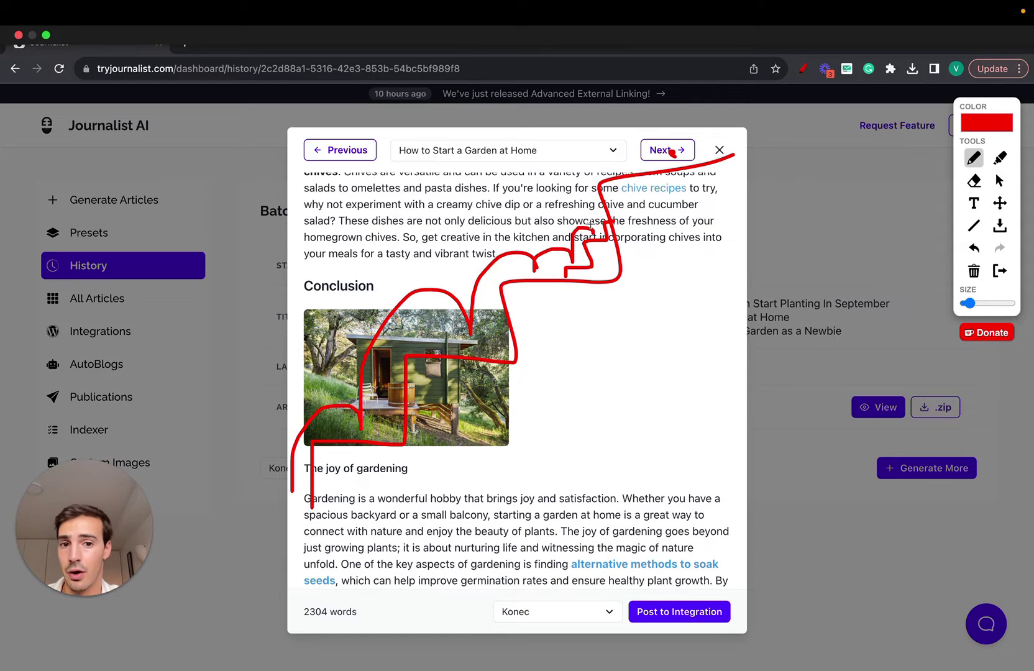
left_click(999, 270)
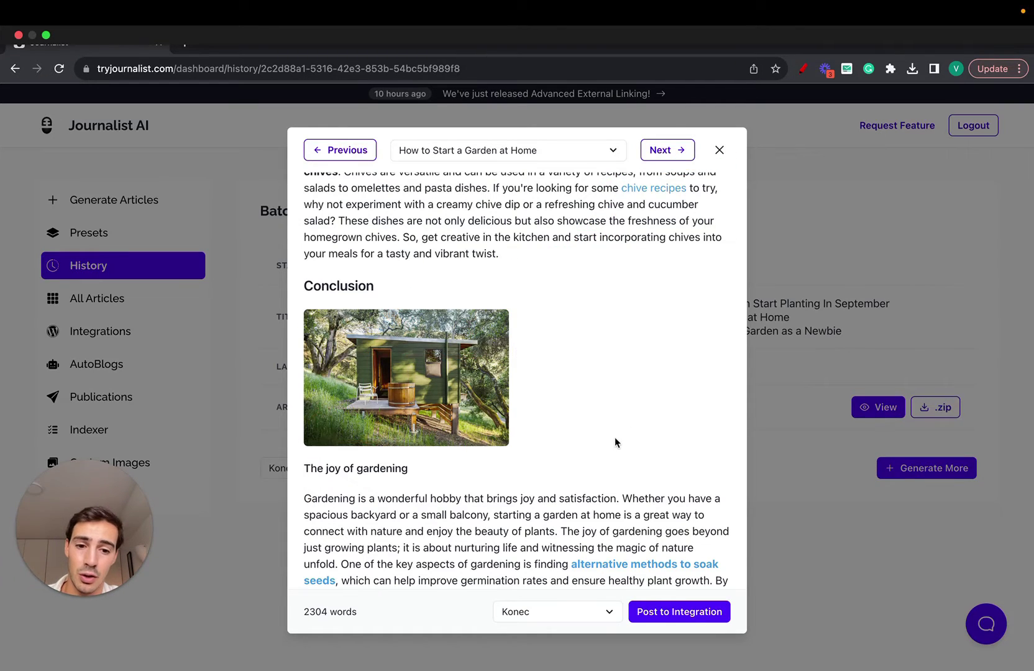
- Examine the article's closing call to action by highlighting its last lines, then close the article preview
scroll(615, 443, "down", 10)
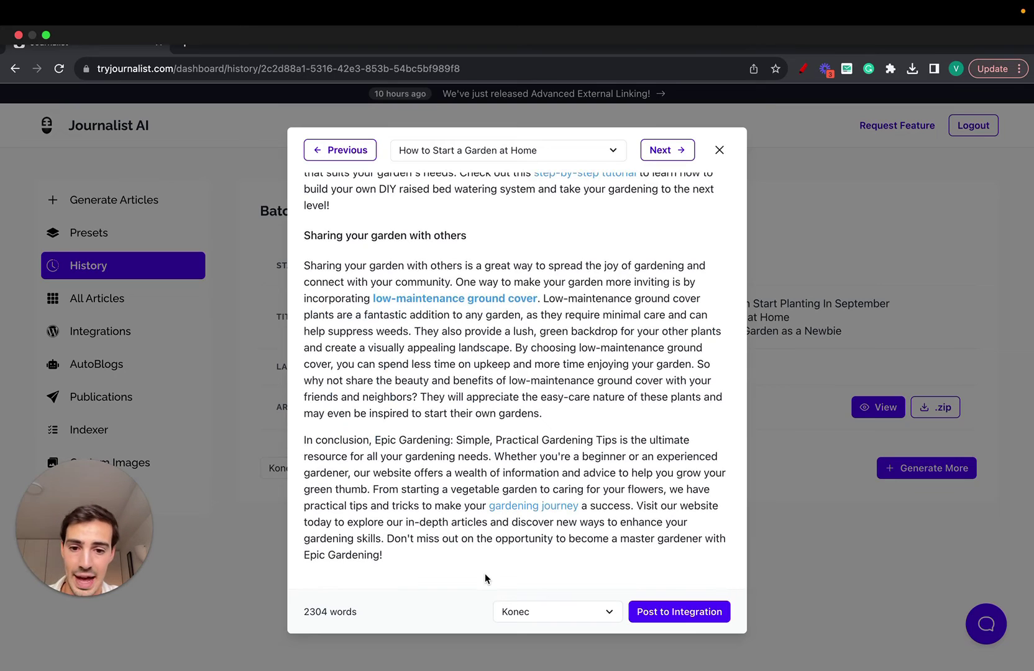
left_click_drag(486, 578, 286, 508)
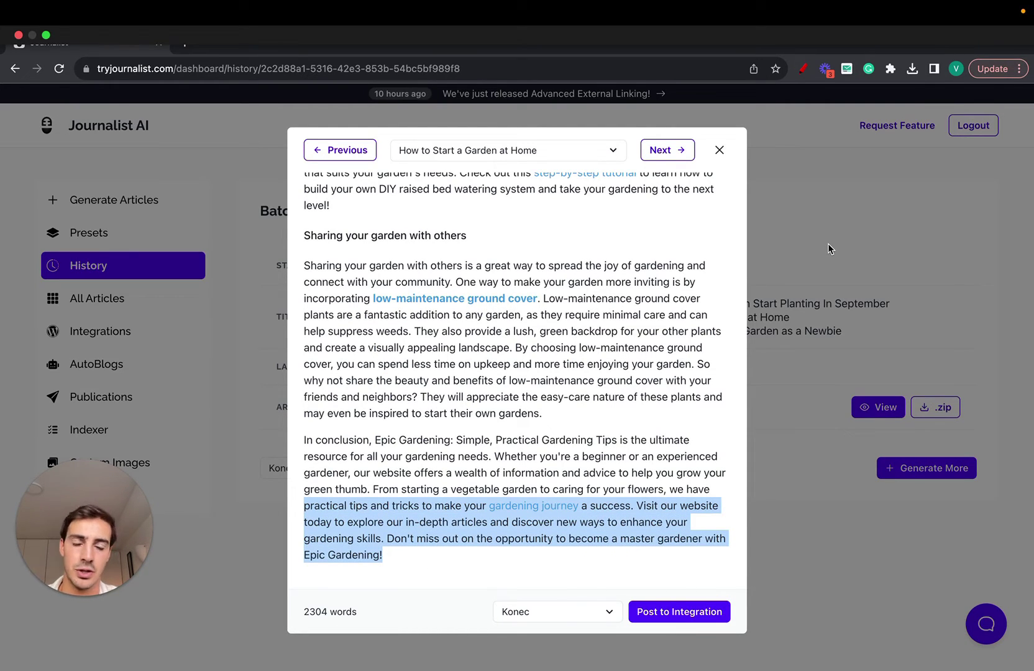
left_click(719, 150)
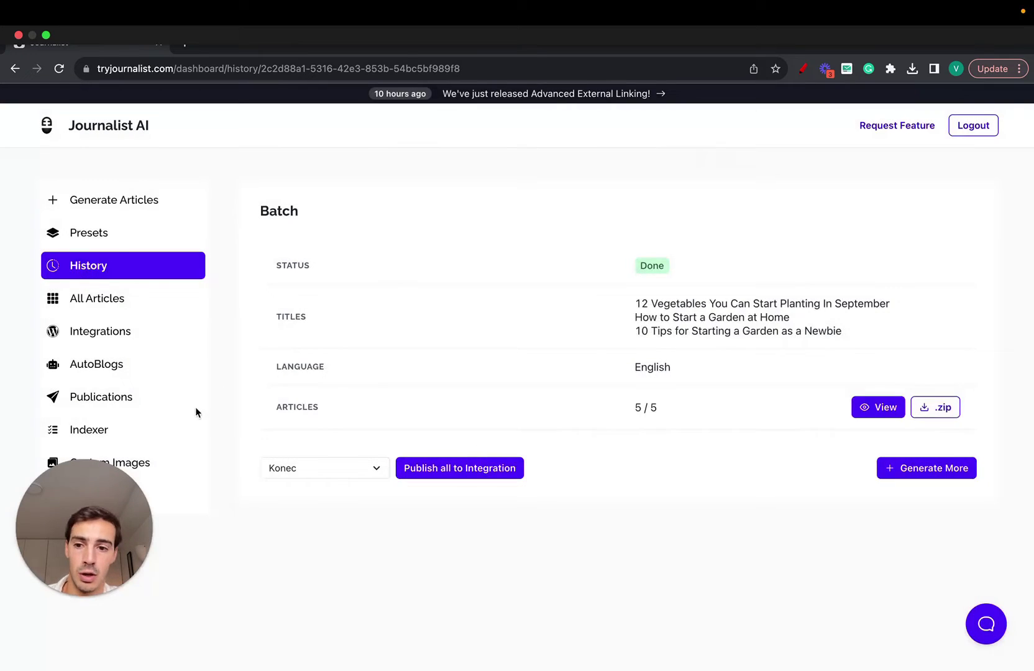
- View the AutoBlogs and Integrations pages, then open the new AutoBlog form and examine its settings
left_click(122, 368)
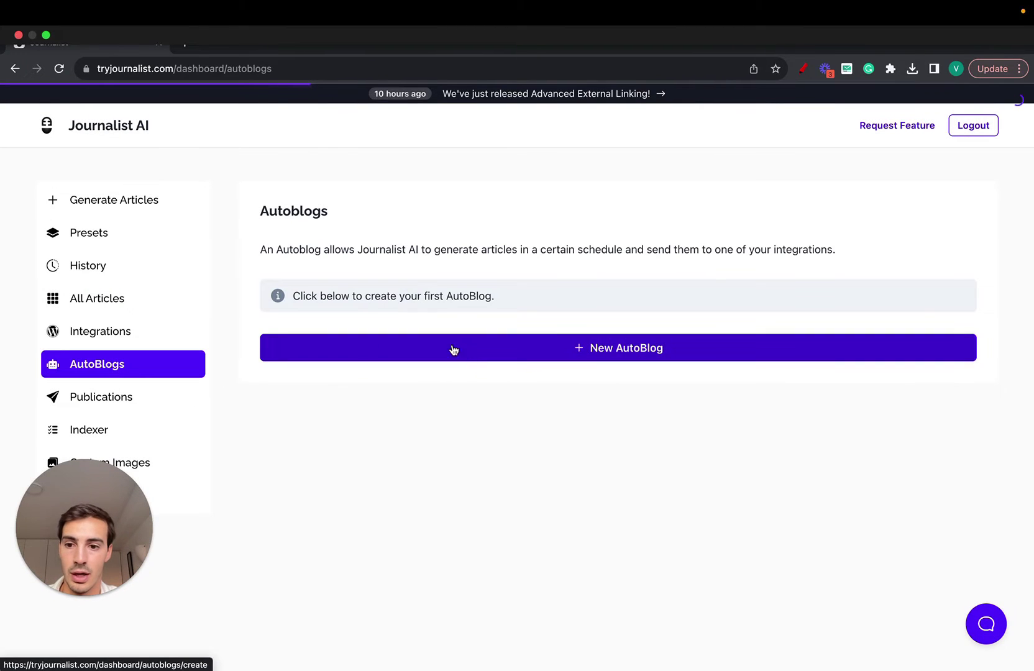
left_click(118, 332)
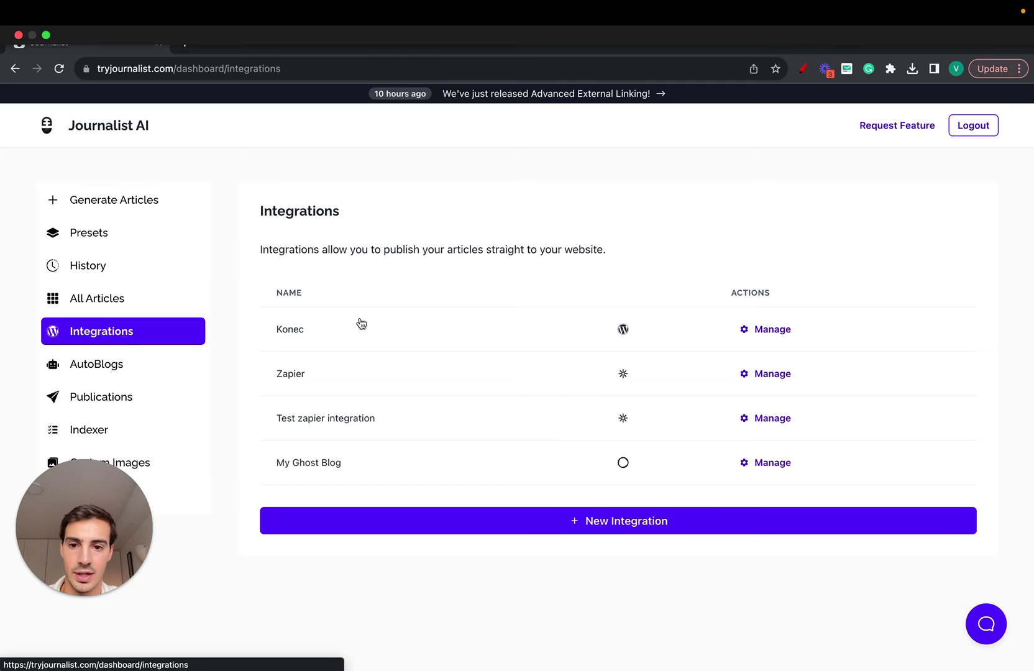
left_click(117, 372)
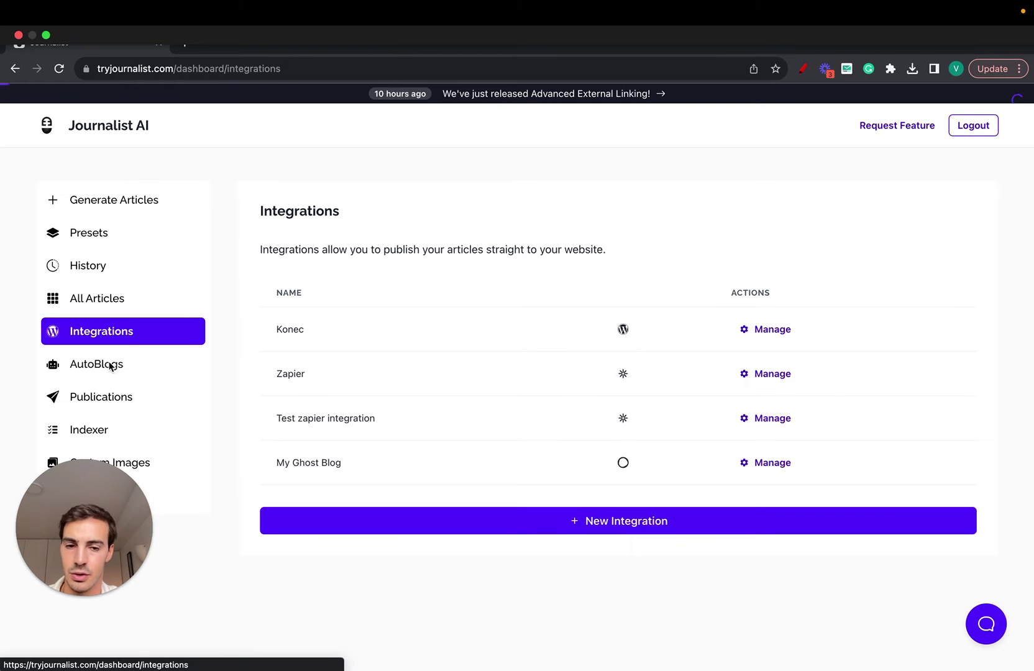
left_click(363, 345)
scroll(401, 395, "down", 1)
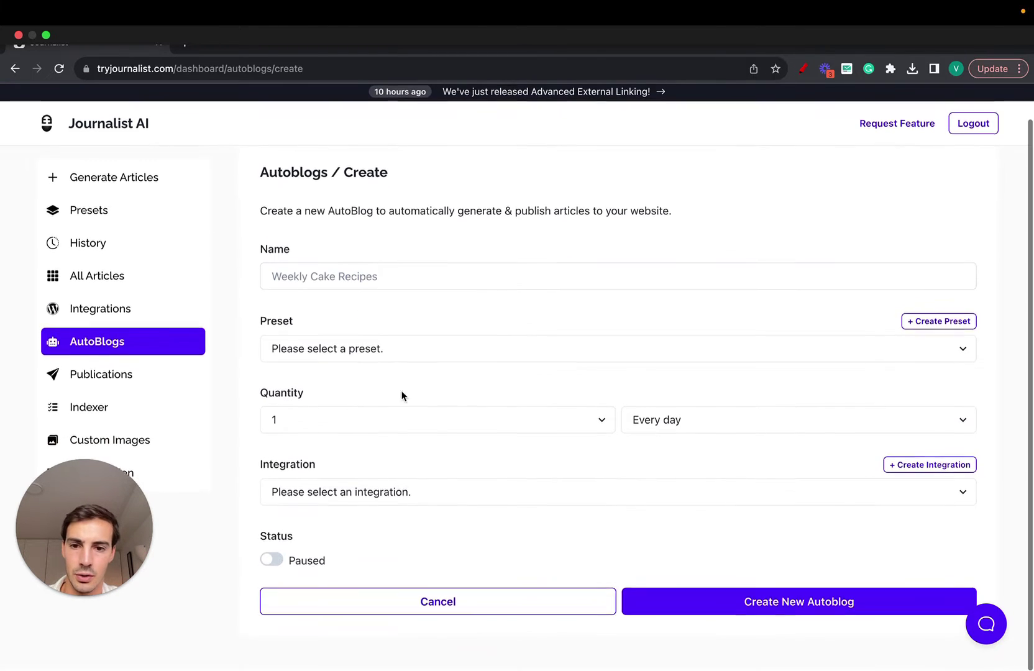
- Open the form for a new integration and show the Shopify connection settings
left_click(112, 312)
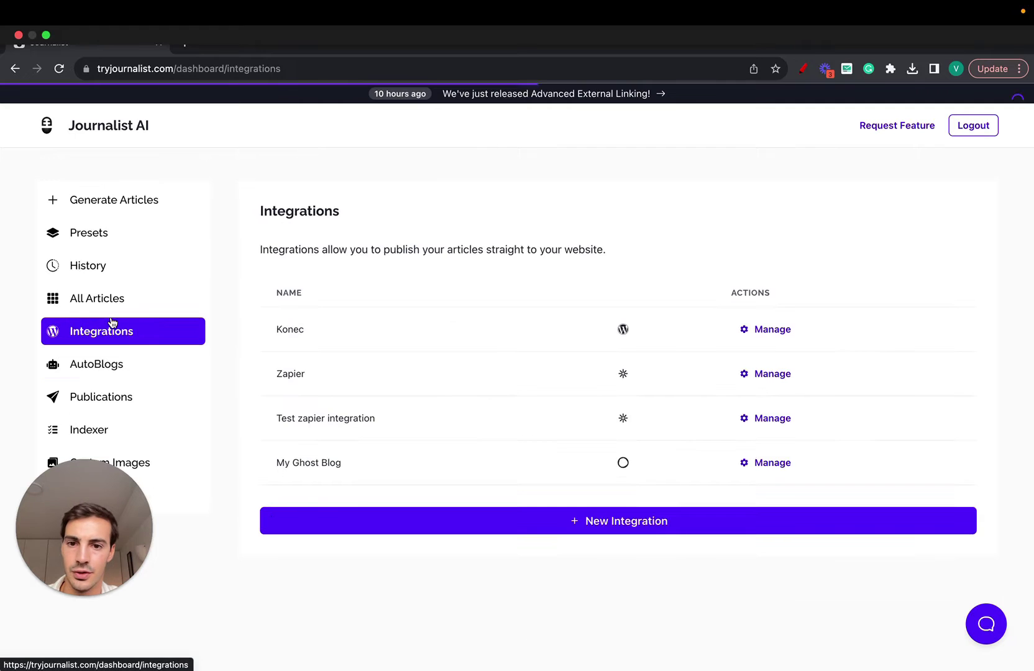
left_click(621, 525)
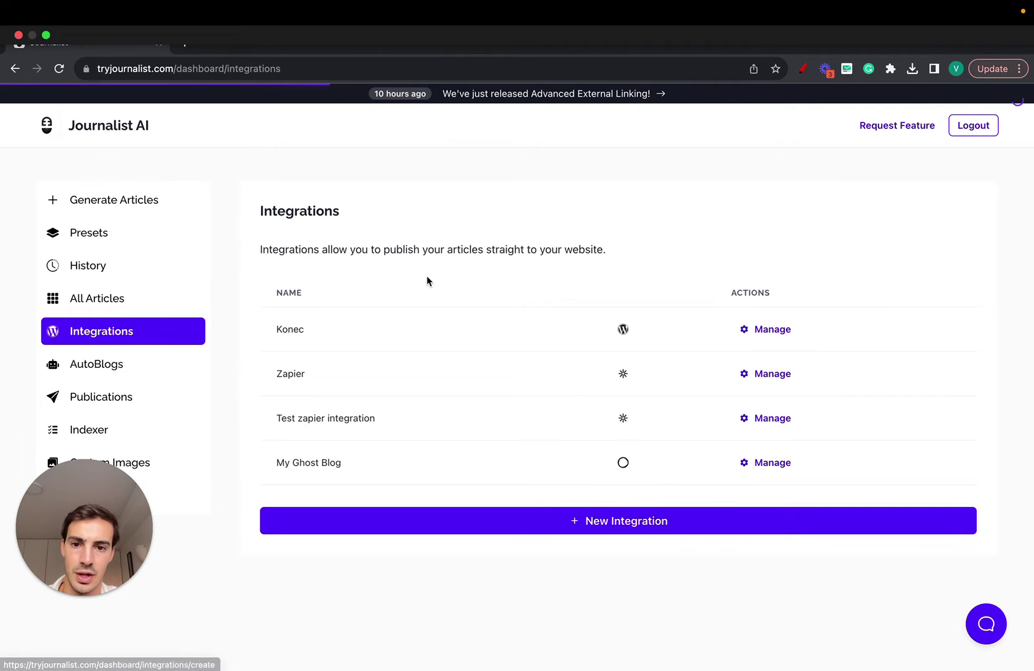
left_click(405, 294)
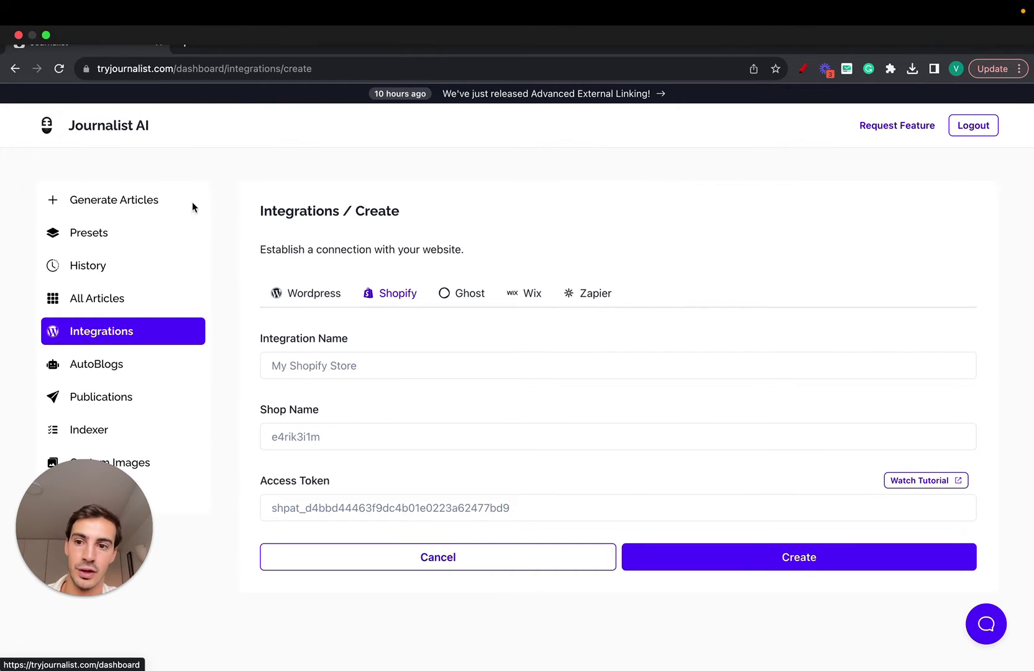
- Open Generate Articles, set Simple mode to 10 articles, and browse the available languages while keeping English
left_click(152, 202)
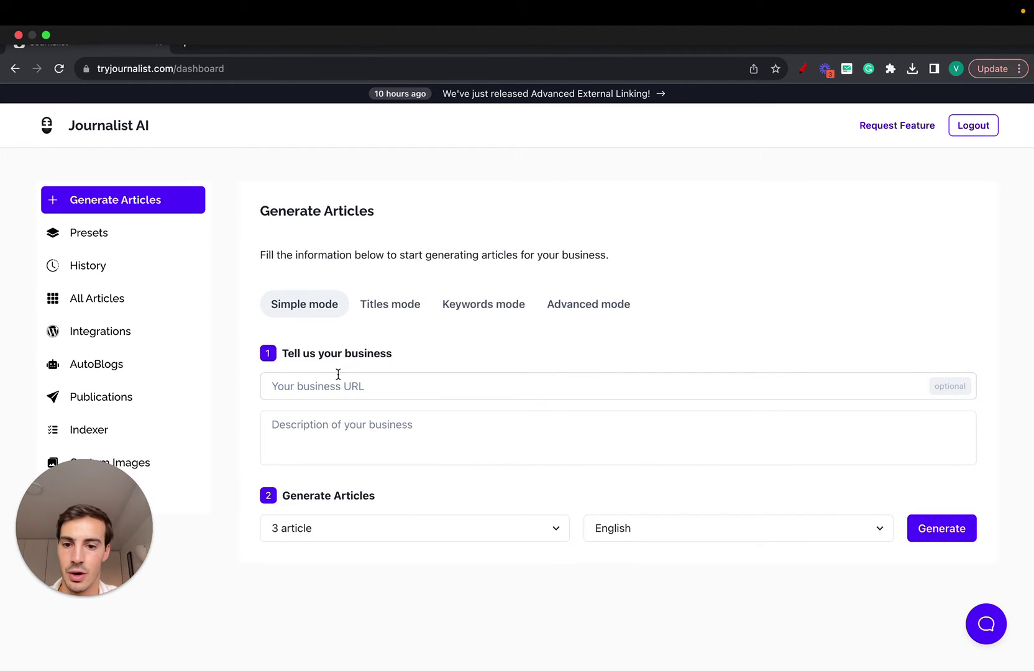
left_click(416, 528)
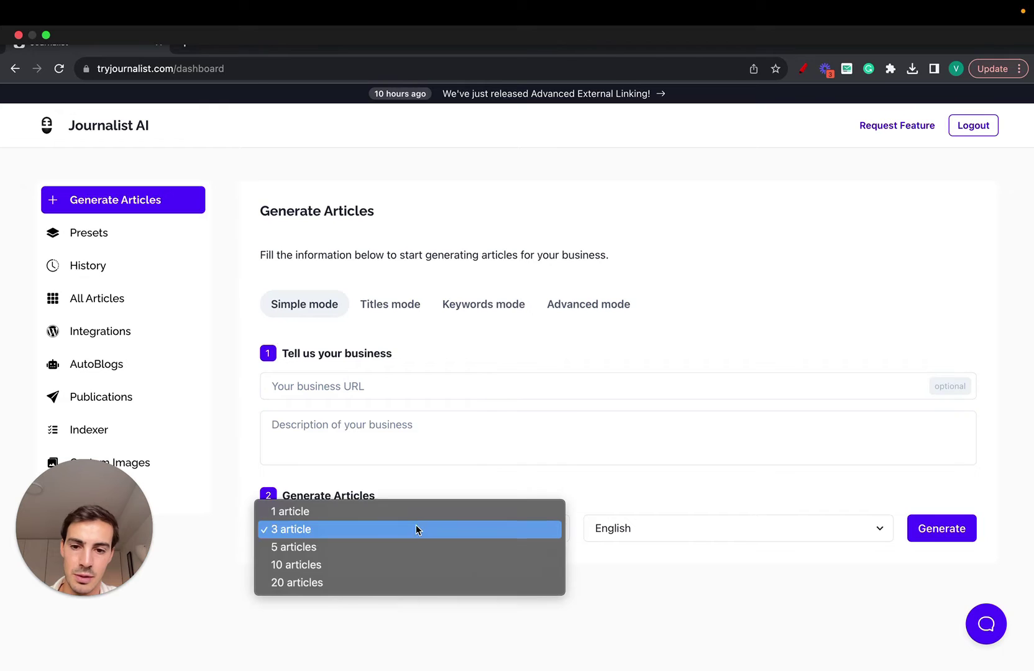
left_click(402, 562)
left_click(628, 535)
scroll(628, 533, "down", 10)
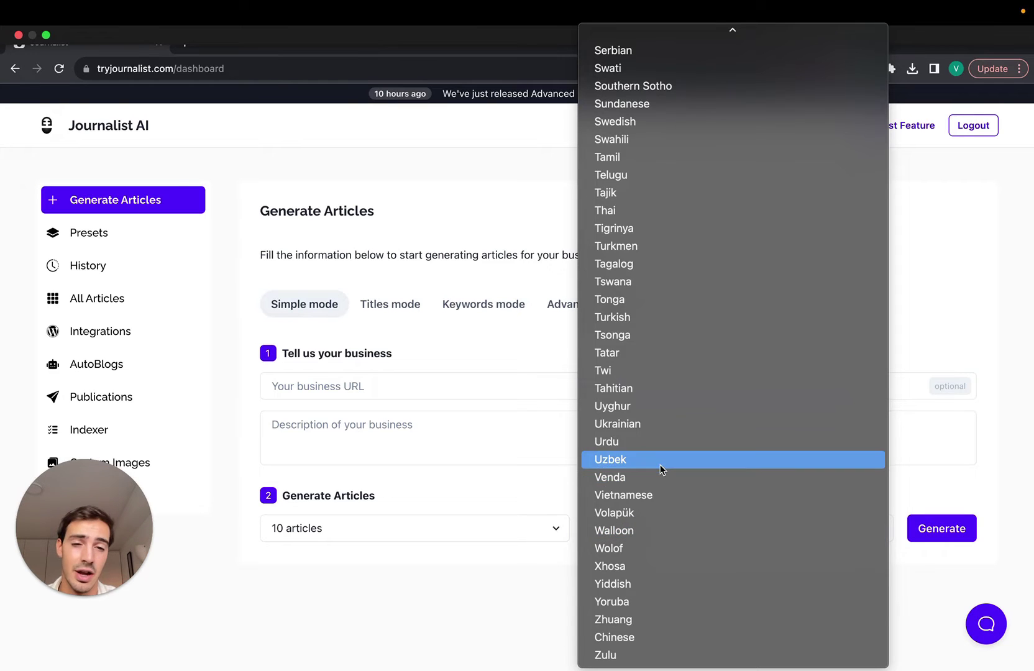
left_click(539, 579)
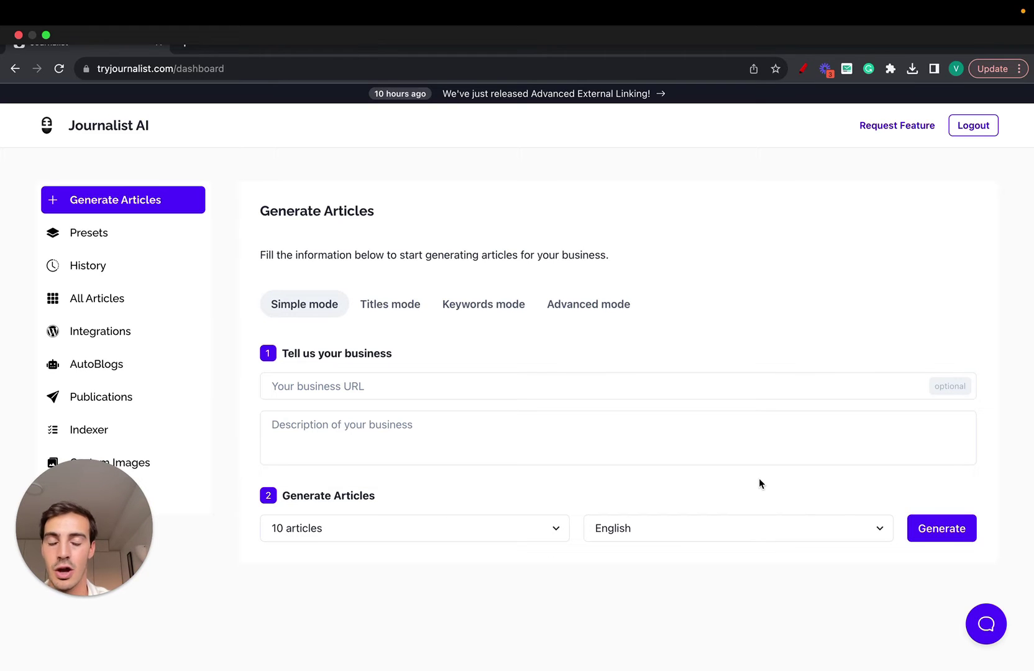
- Switch to Titles mode, try placeholder text in the titles box, and clear it
left_click(405, 316)
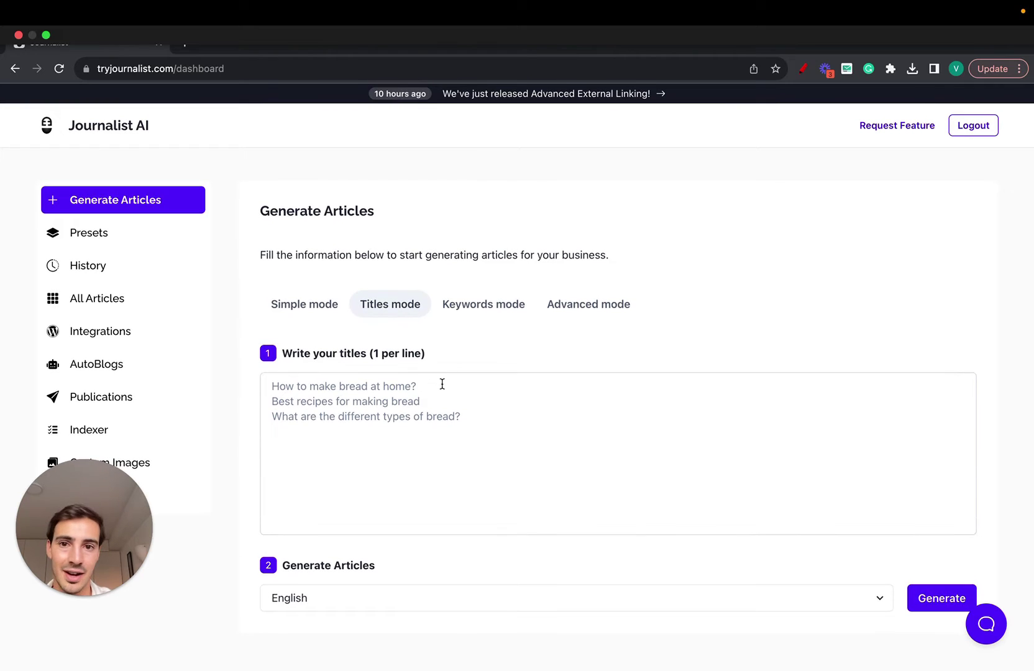
left_click(463, 476)
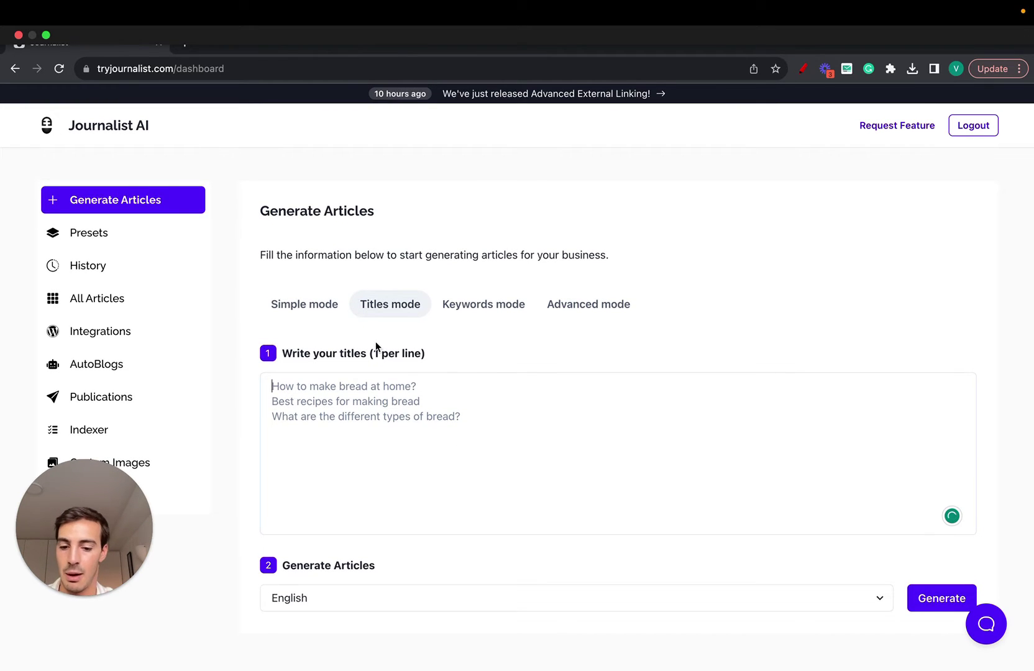
type("sD D D D D")
key("ctrl+a")
key("BackSpace")
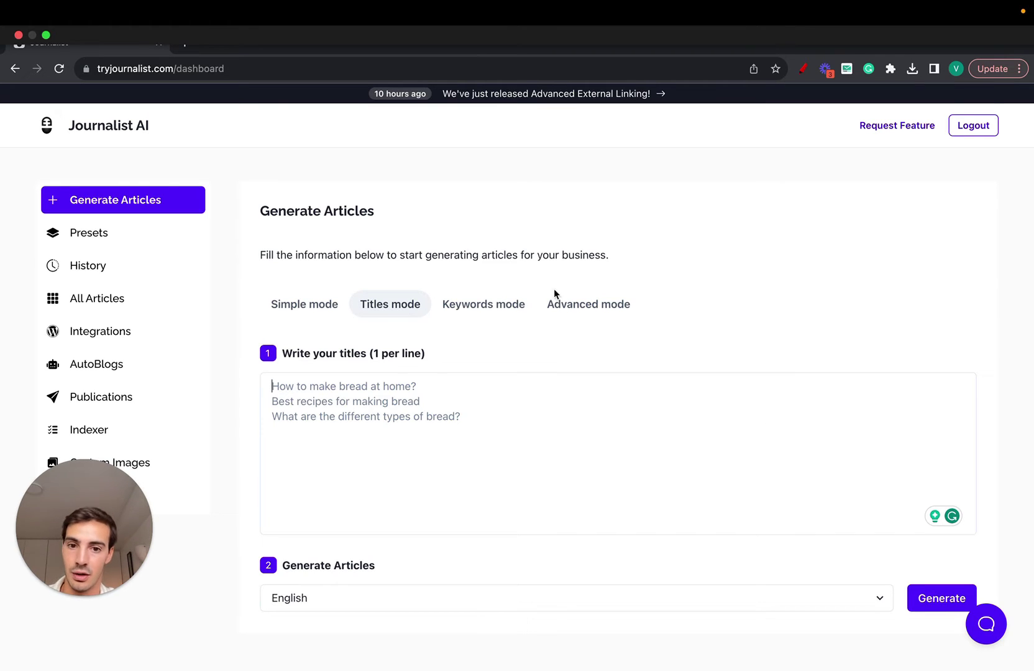
- Switch to Keywords mode, enter placeholder letters on separate lines in the keywords box, and clear them
left_click(506, 302)
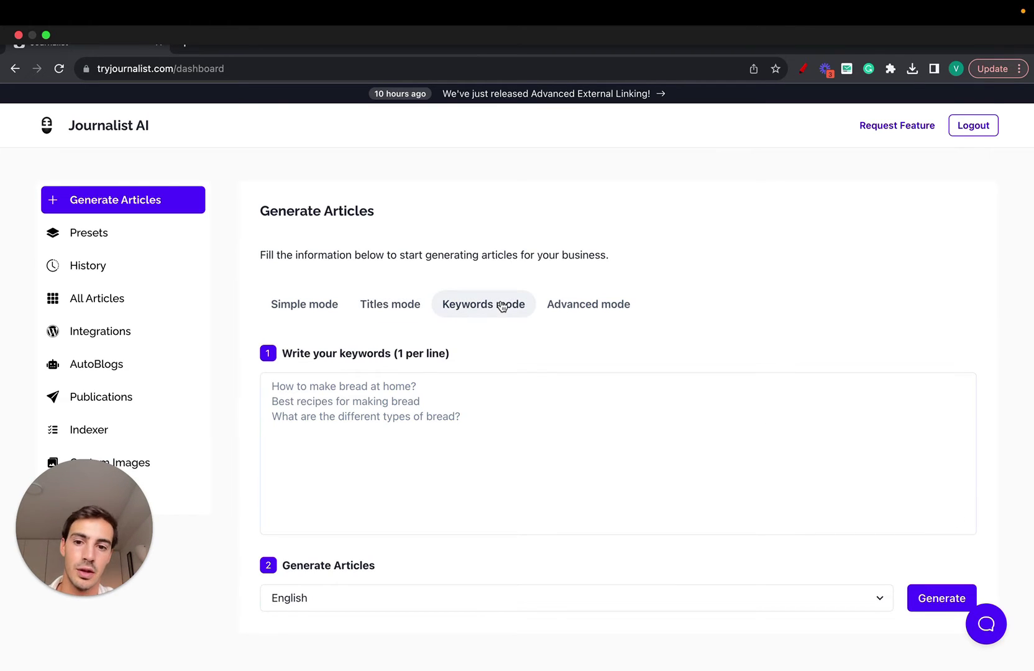
left_click(330, 391)
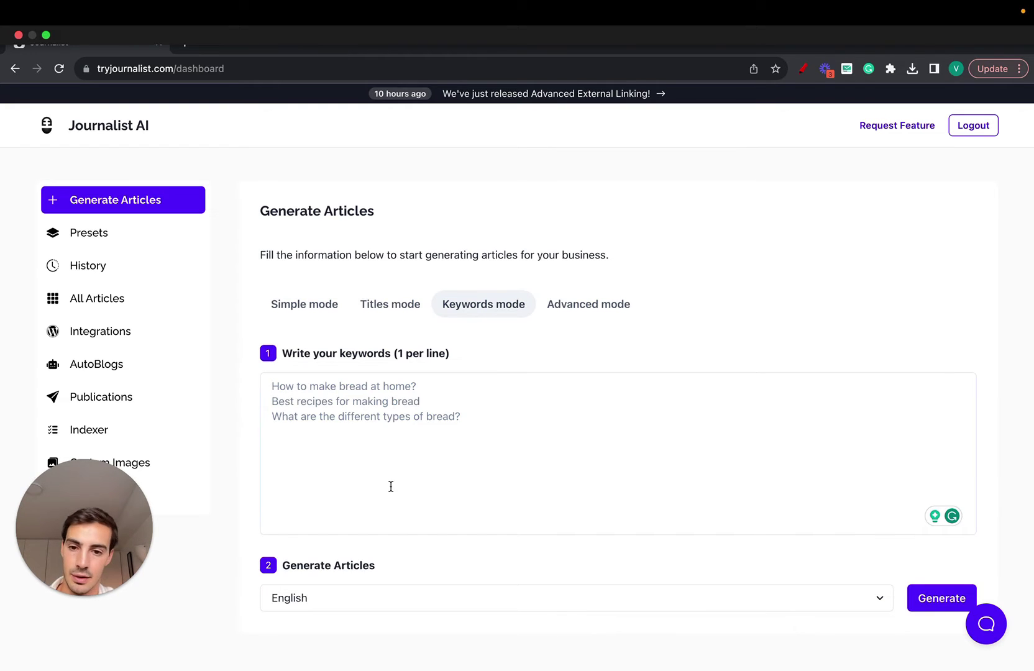
type("D")
key("Return")
type("D")
key("Return")
type("D D D")
key("super+a")
key("BackSpace")
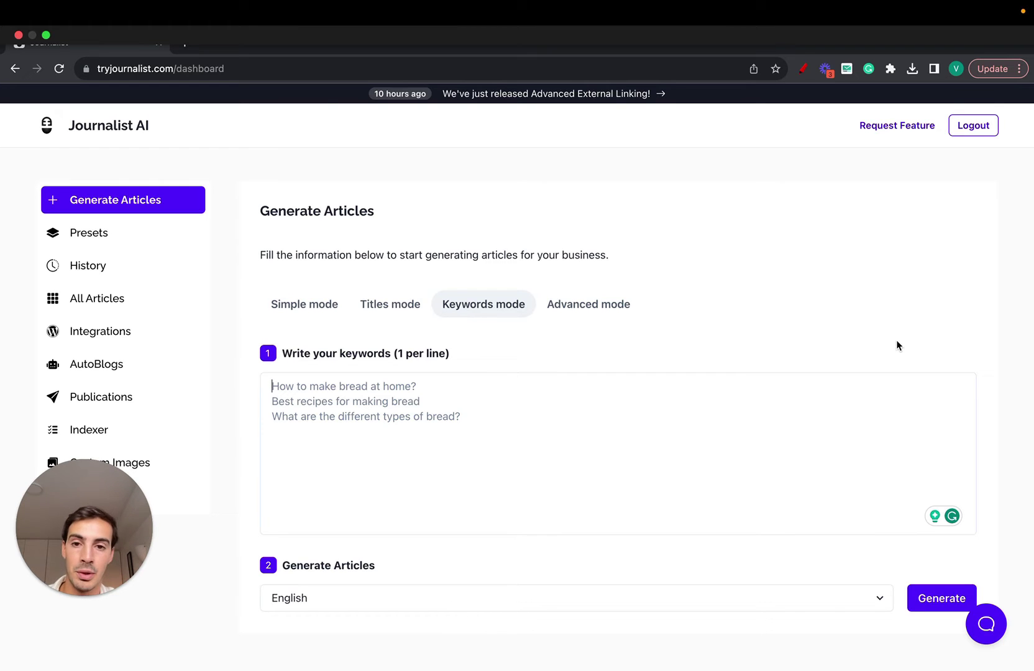
- Browse the languages offered for Keywords mode and close the list without changing the selection
left_click(656, 585)
scroll(635, 575, "down", 15)
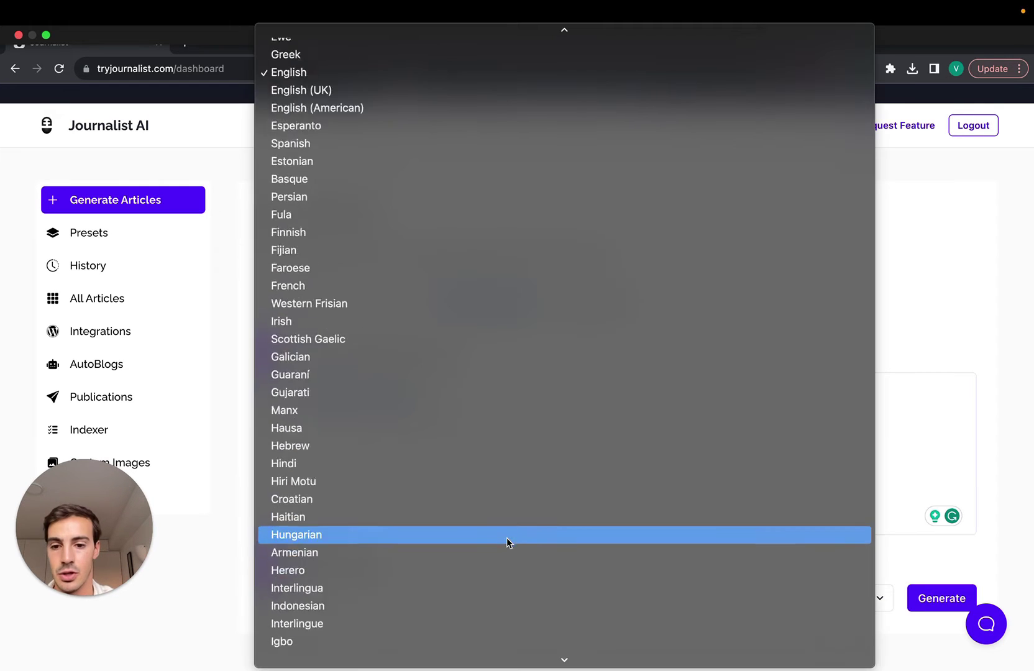
left_click(998, 305)
- View the Advanced mode settings, look at the saved presets, and return to Advanced mode
left_click(614, 307)
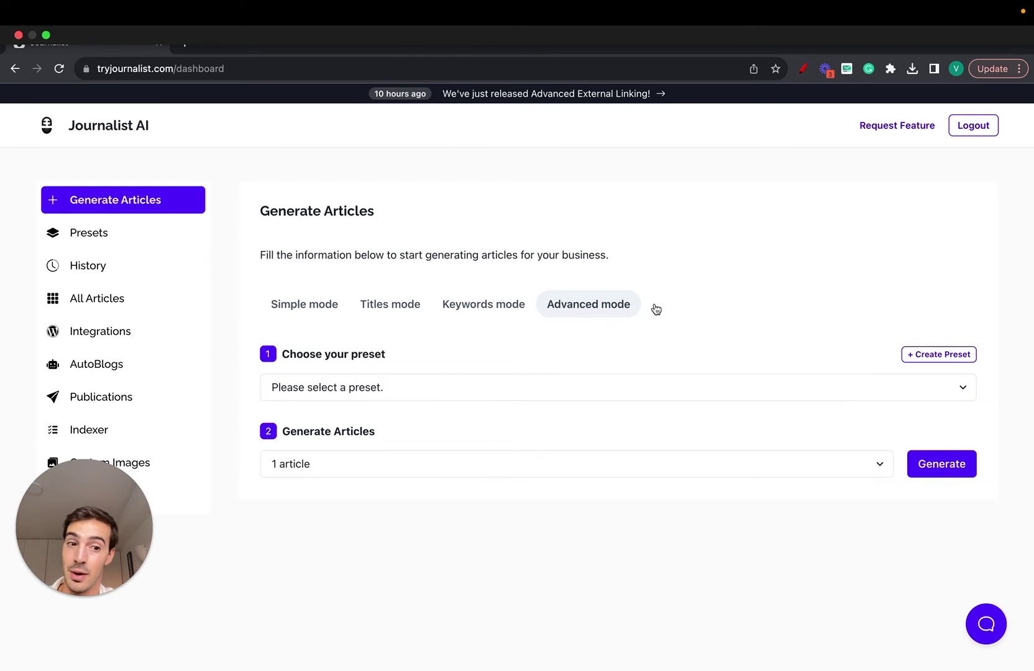
left_click(133, 239)
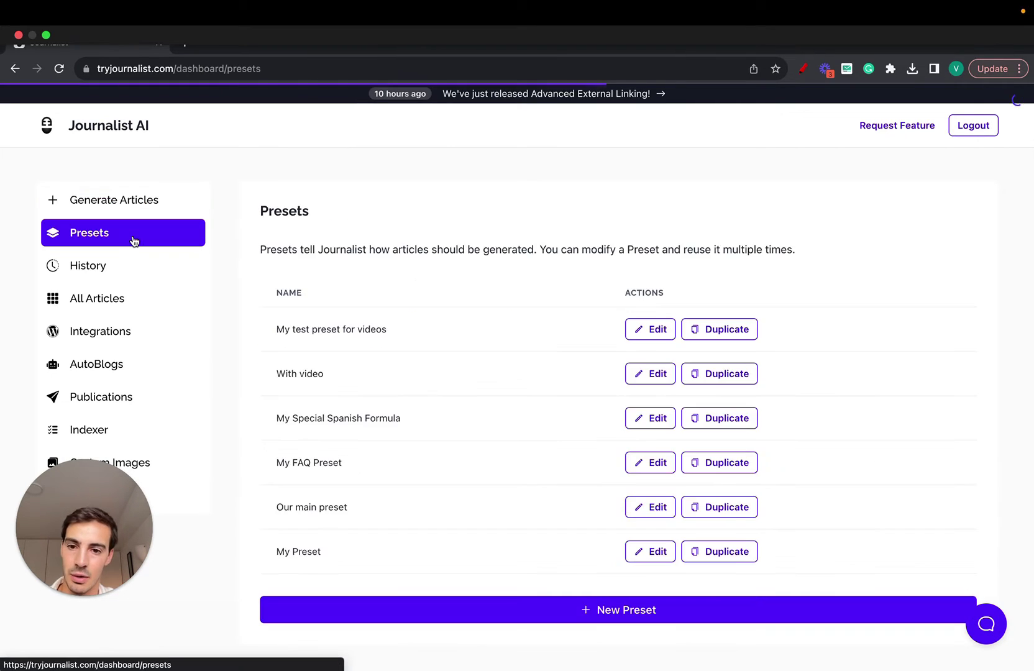
left_click(116, 202)
left_click(623, 305)
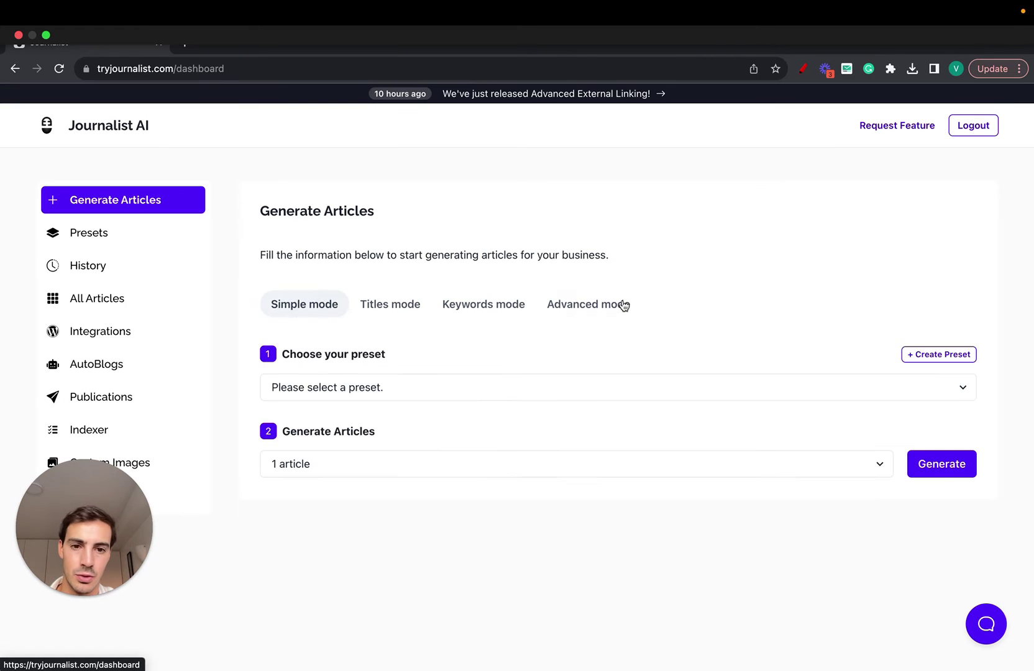
- Start a new preset from Advanced mode and name it "Special Preset"
left_click(942, 357)
left_click(552, 320)
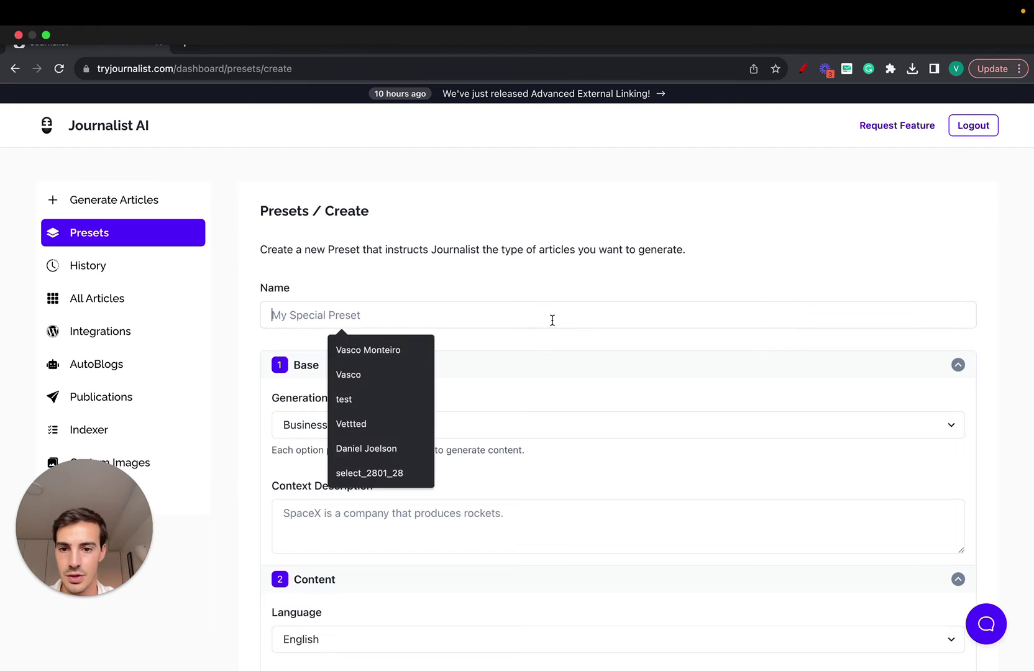
type("Special Preset")
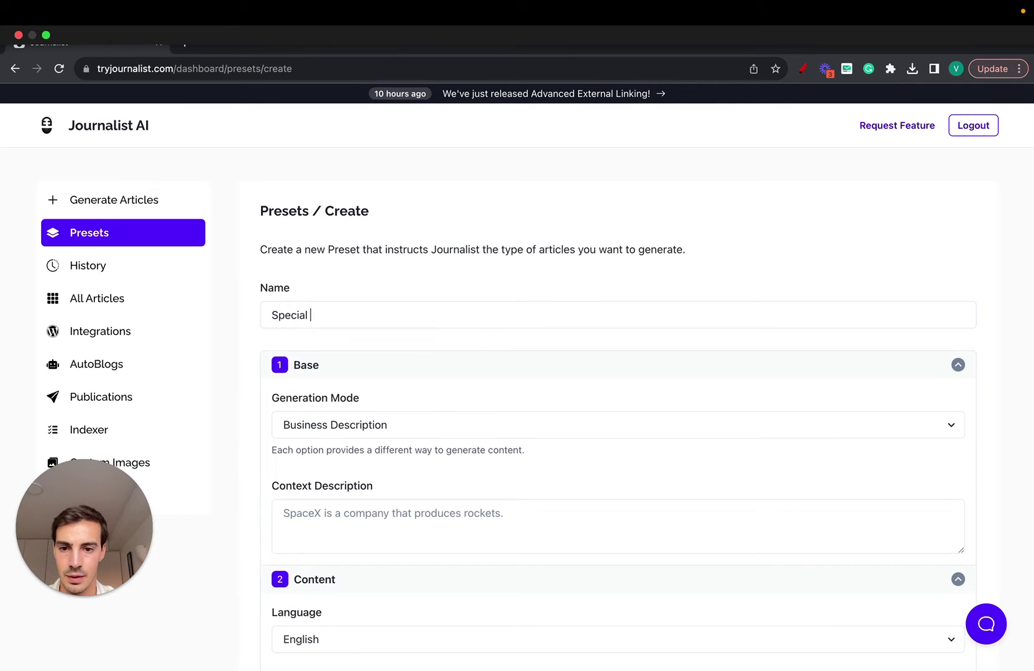
- Collapse all eight sections of the new preset form, from Base through Formatting
left_click(497, 363)
left_click(415, 395)
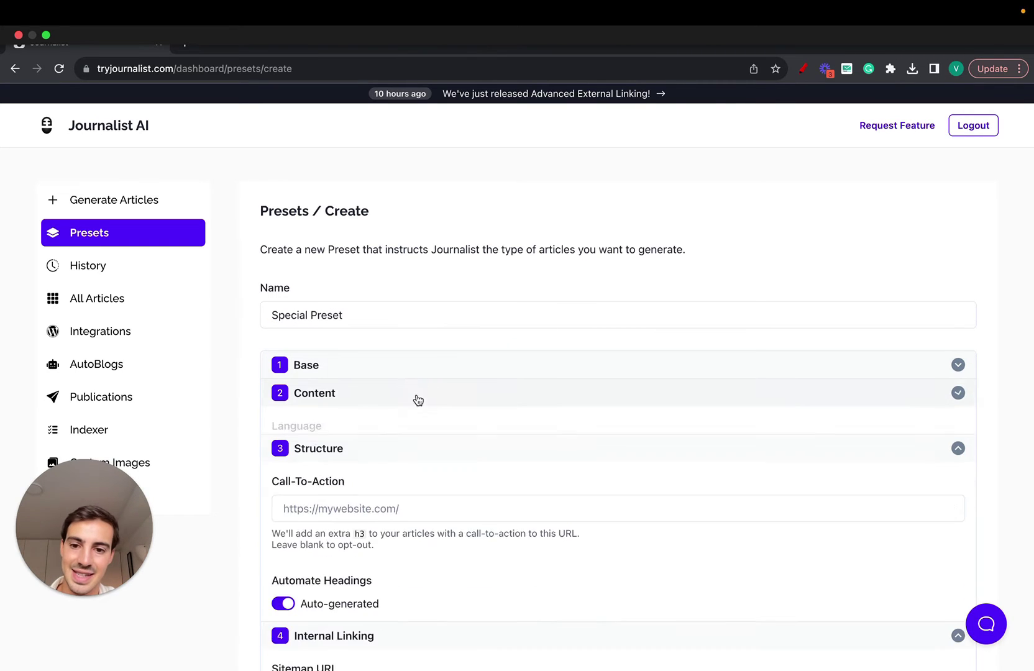
left_click(401, 444)
left_click(395, 452)
left_click(386, 477)
left_click(381, 512)
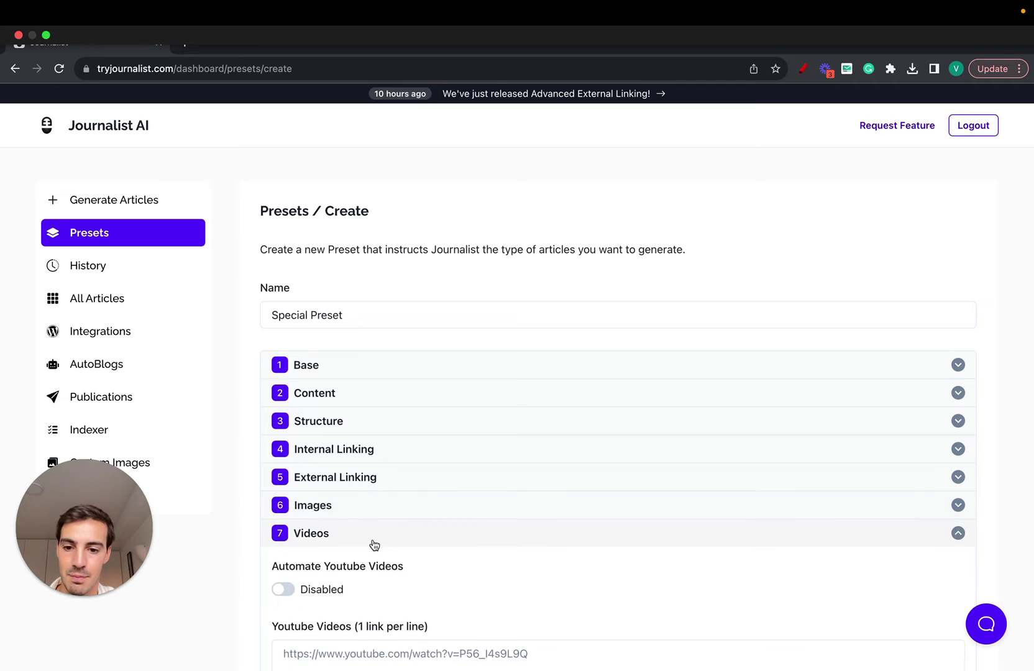
left_click(370, 538)
left_click(374, 562)
scroll(599, 369, "down", 1)
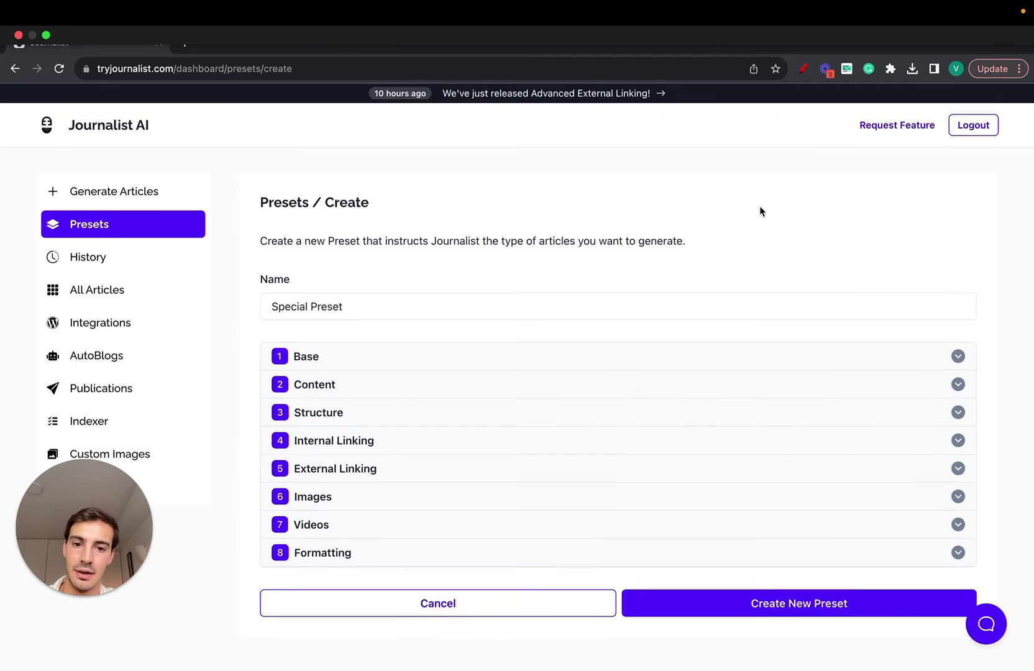
- In the Base section, try the Specific Titles generation mode, switch it to Keyword-based, and collapse the section
left_click(602, 365)
scroll(603, 366, "down", 2)
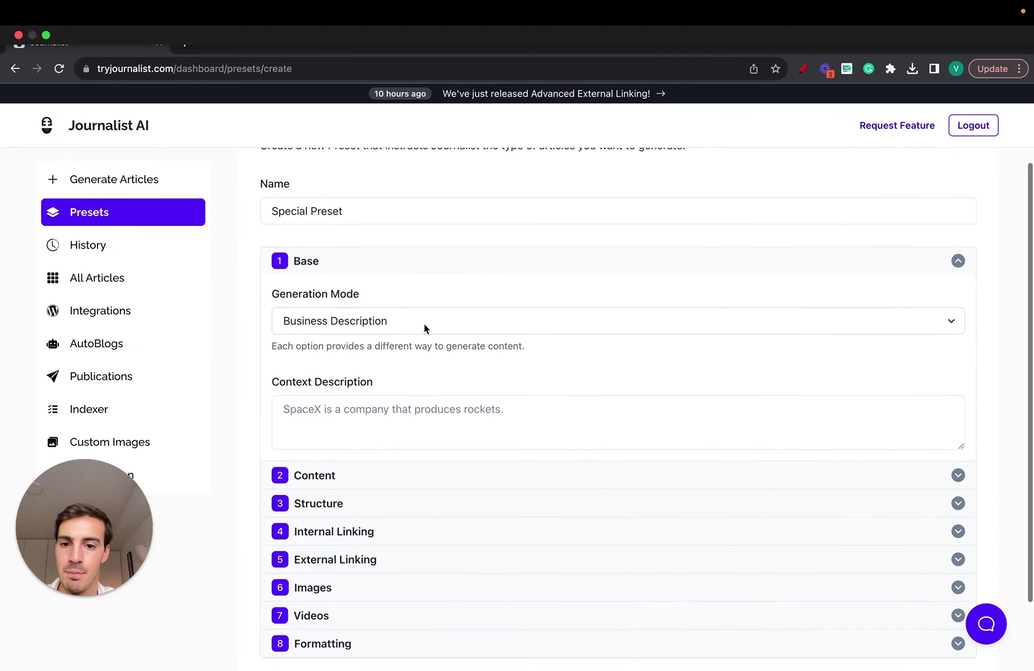
left_click(424, 322)
left_click(403, 305)
left_click(394, 323)
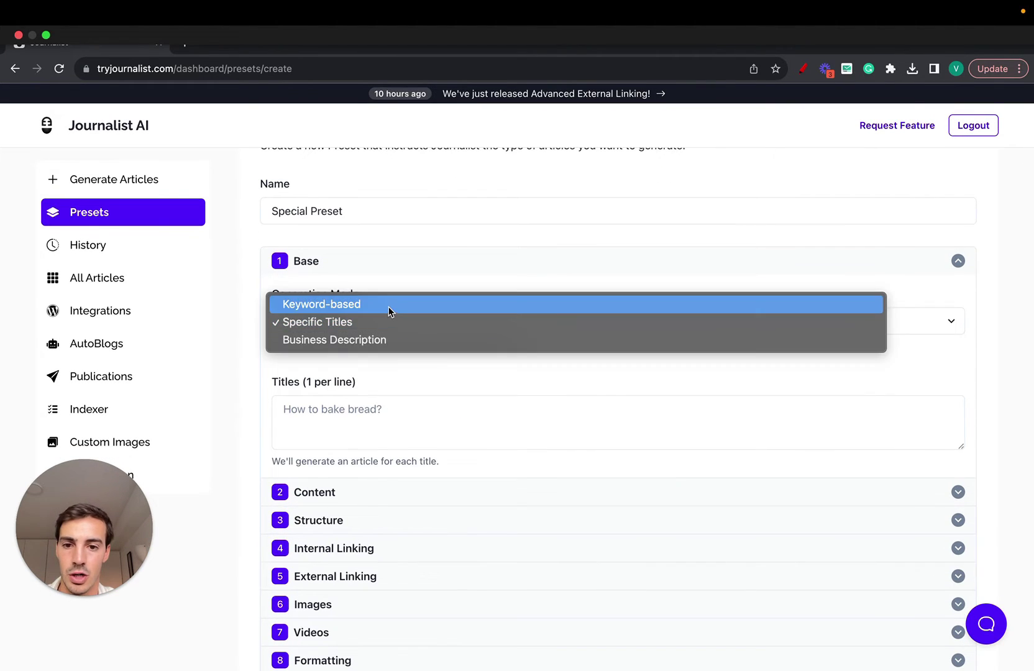
left_click(388, 304)
left_click(366, 275)
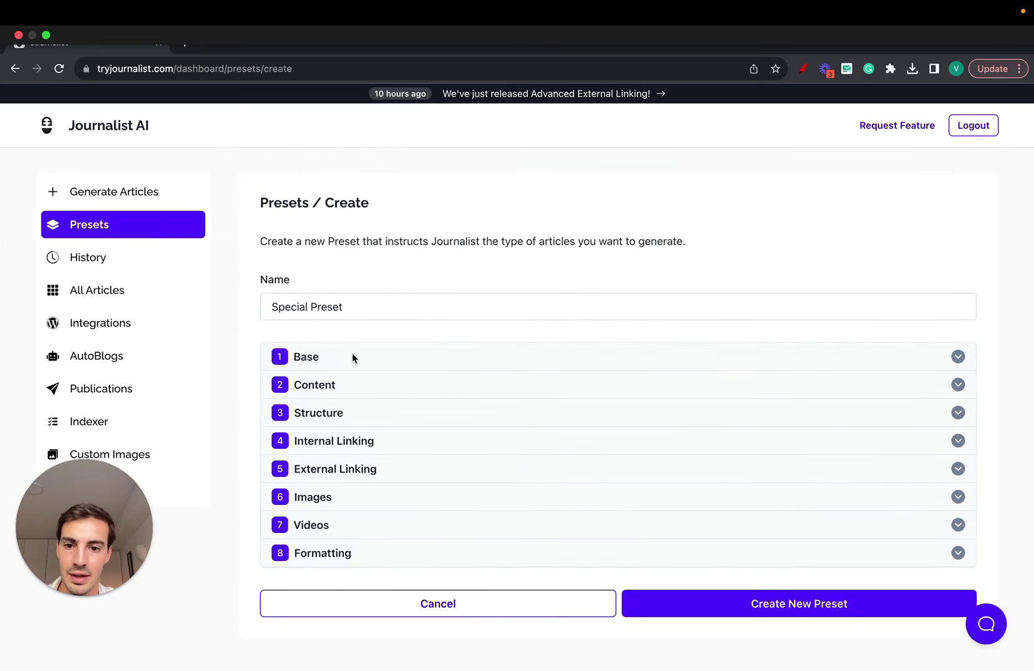
- In the Content section, view the language choices and lower Creativity slightly toward Correct/Factual
left_click(346, 386)
scroll(348, 386, "down", 3)
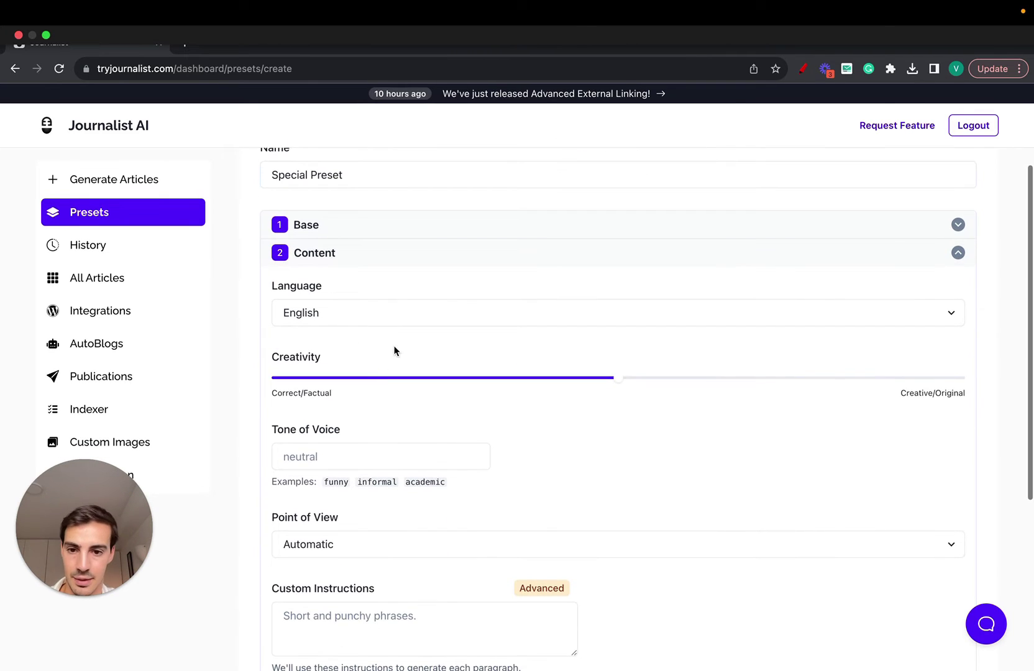
left_click(404, 324)
left_click(404, 323)
scroll(501, 373, "down", 1)
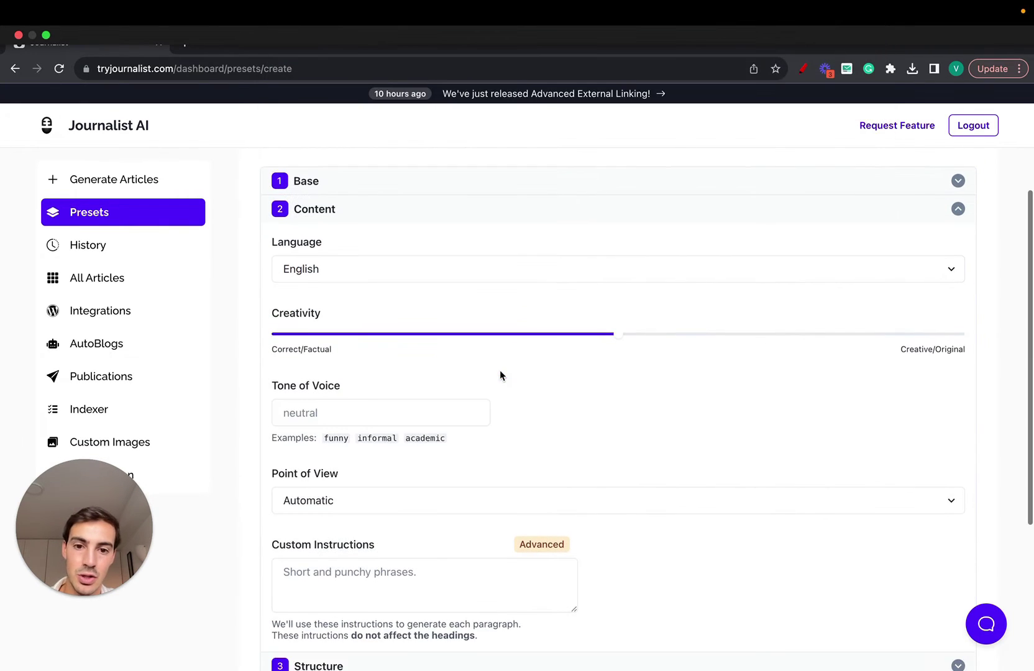
left_click_drag(614, 339, 542, 345)
scroll(543, 348, "down", 2)
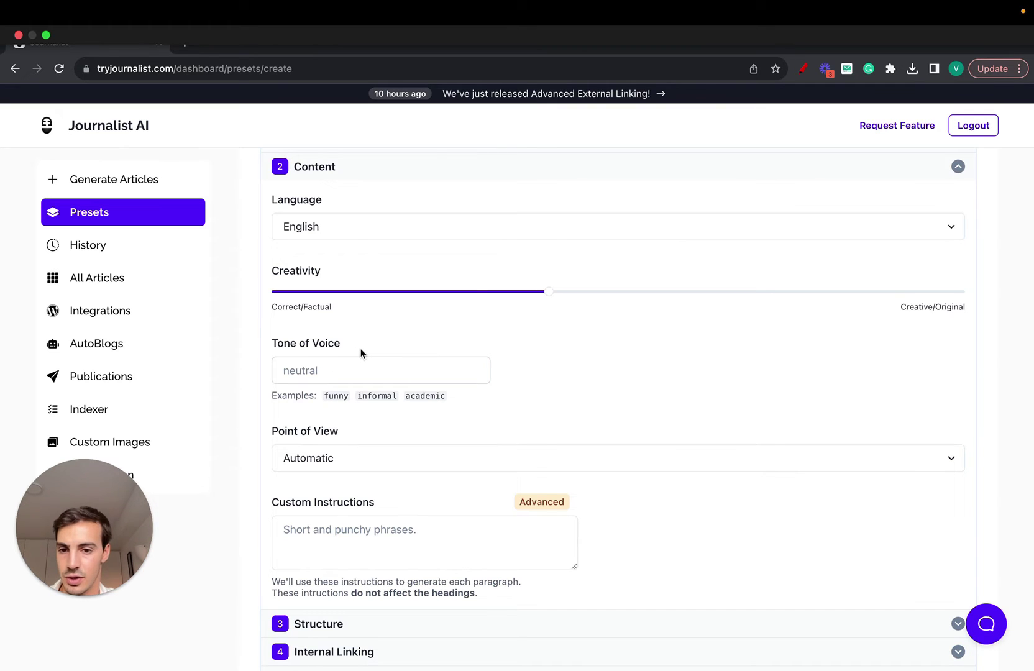
- Examine the Point of View options and the Custom Instructions field without changing either
scroll(361, 354, "down", 4)
left_click(404, 374)
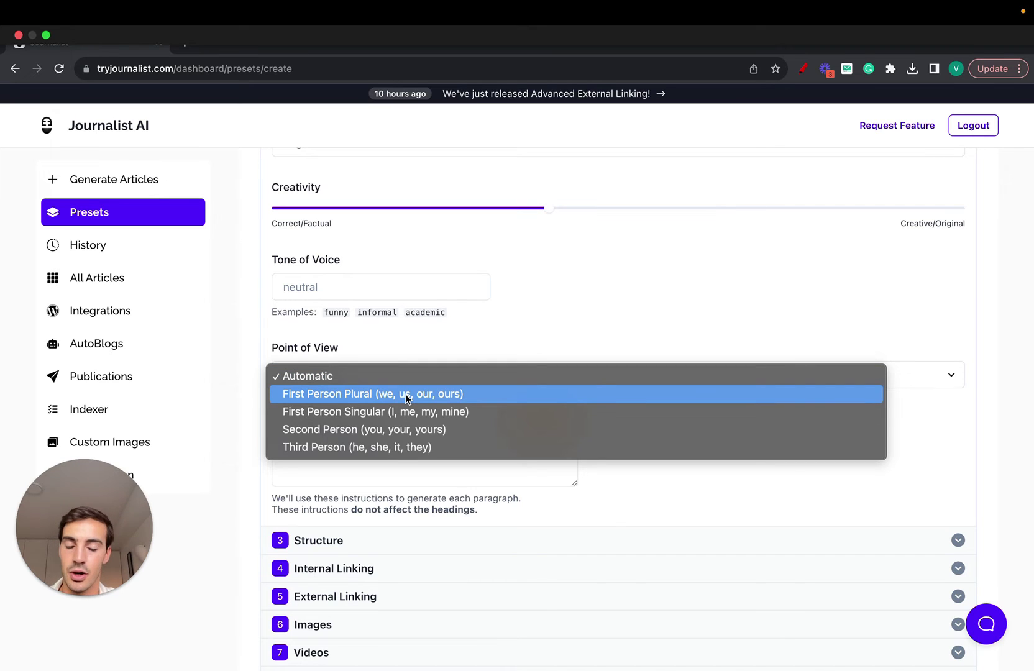
left_click(452, 347)
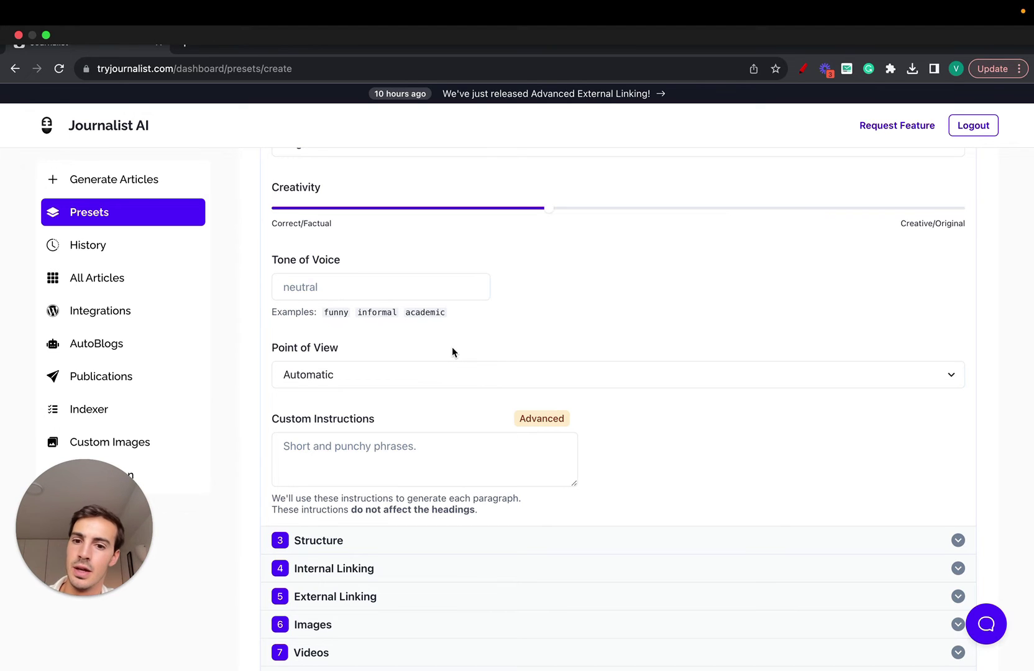
left_click_drag(545, 505, 301, 425)
left_click(375, 421)
scroll(374, 511, "down", 1)
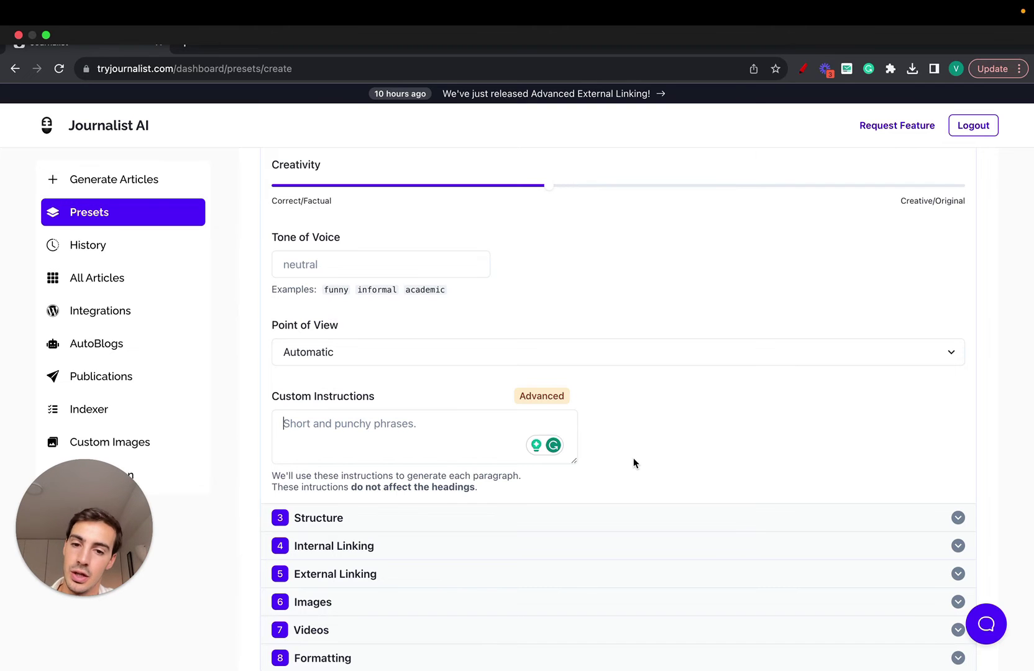
- Collapse the Content section and expand the Structure section of the preset
scroll(633, 462, "up", 3)
left_click(434, 160)
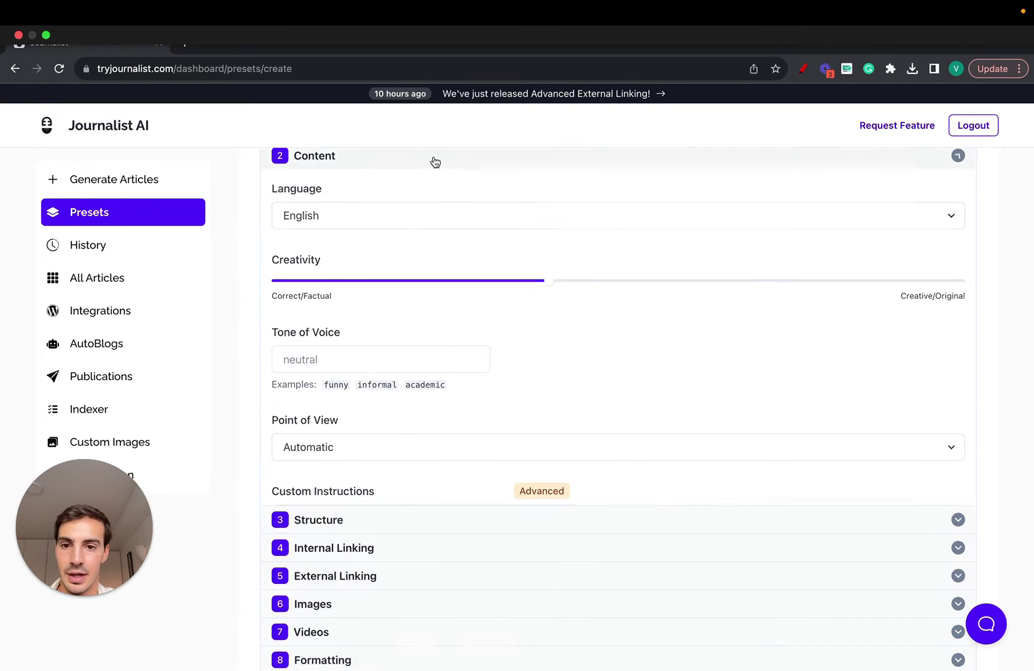
left_click(358, 413)
scroll(358, 413, "down", 2)
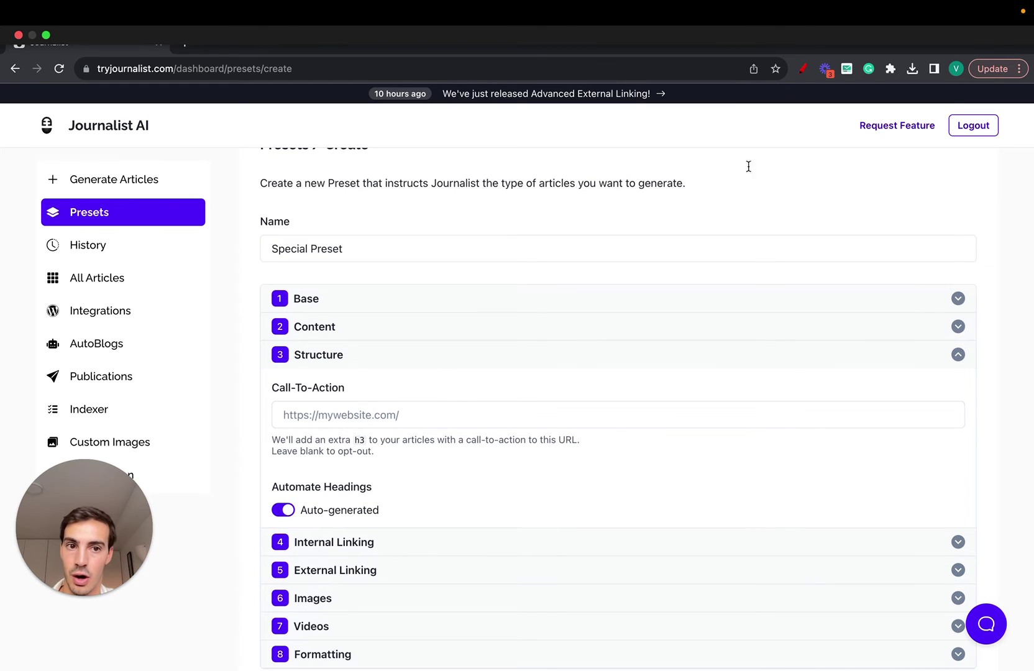
- Sketch a red article page with a title bar, a call-to-action box and a link curving out of it, then exit the annotation overlay
left_click(803, 69)
mouse_move(450, 167)
left_mouse_down()
mouse_move(450, 497)
mouse_move(679, 395)
mouse_move(478, 146)
mouse_move(457, 151)
mouse_move(594, 168)
mouse_move(532, 187)
mouse_move(467, 174)
left_mouse_up()
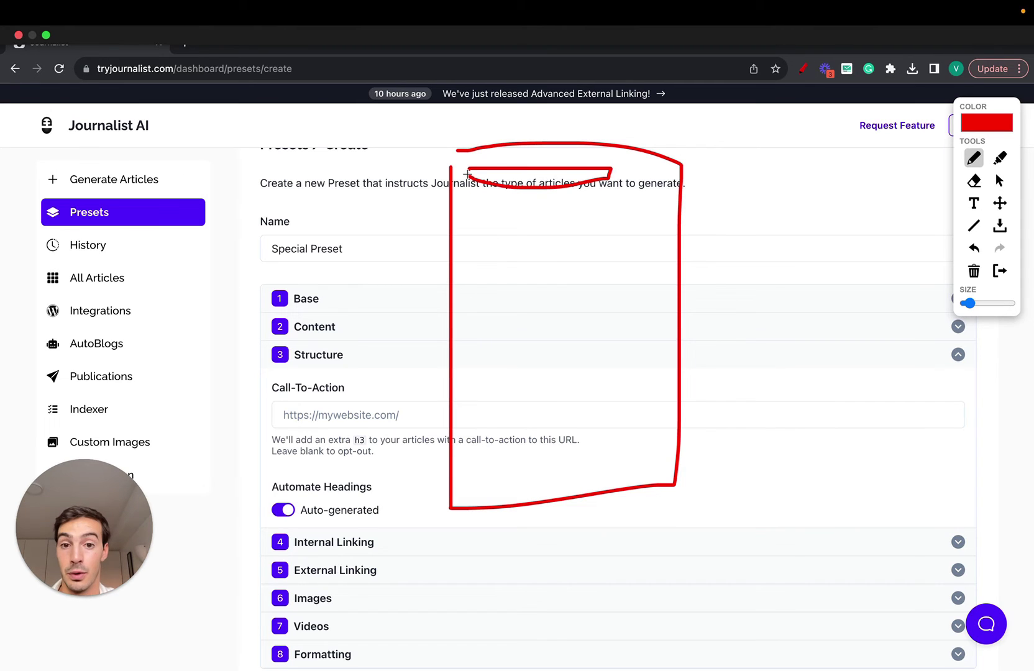
mouse_move(469, 458)
left_mouse_down()
mouse_move(631, 455)
mouse_move(453, 504)
mouse_move(457, 456)
mouse_move(554, 470)
mouse_move(536, 470)
mouse_move(808, 339)
mouse_move(819, 343)
left_mouse_up()
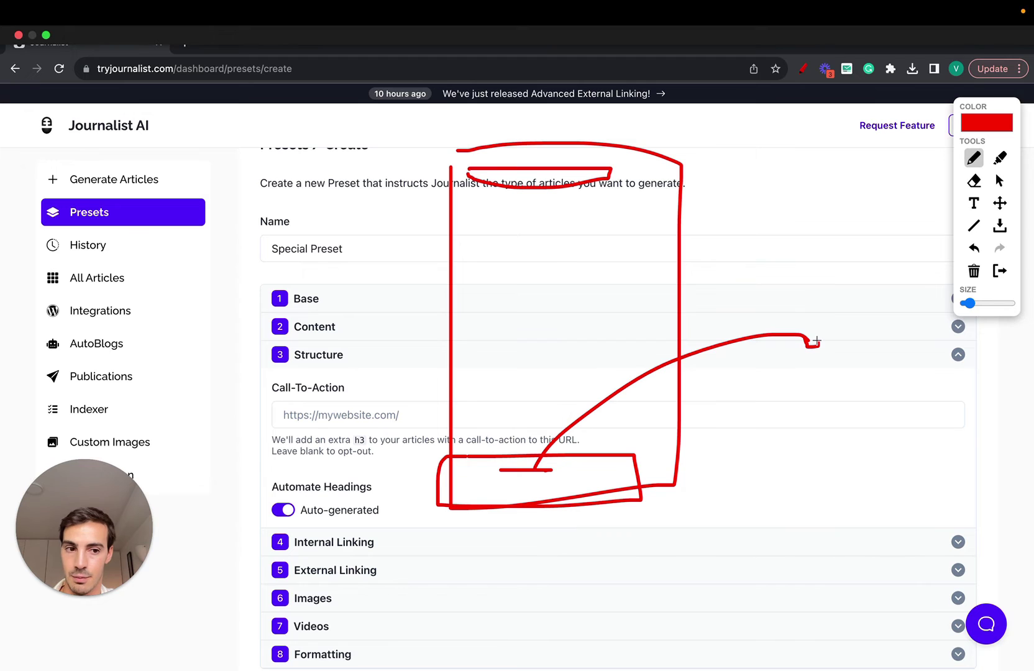
left_click(998, 271)
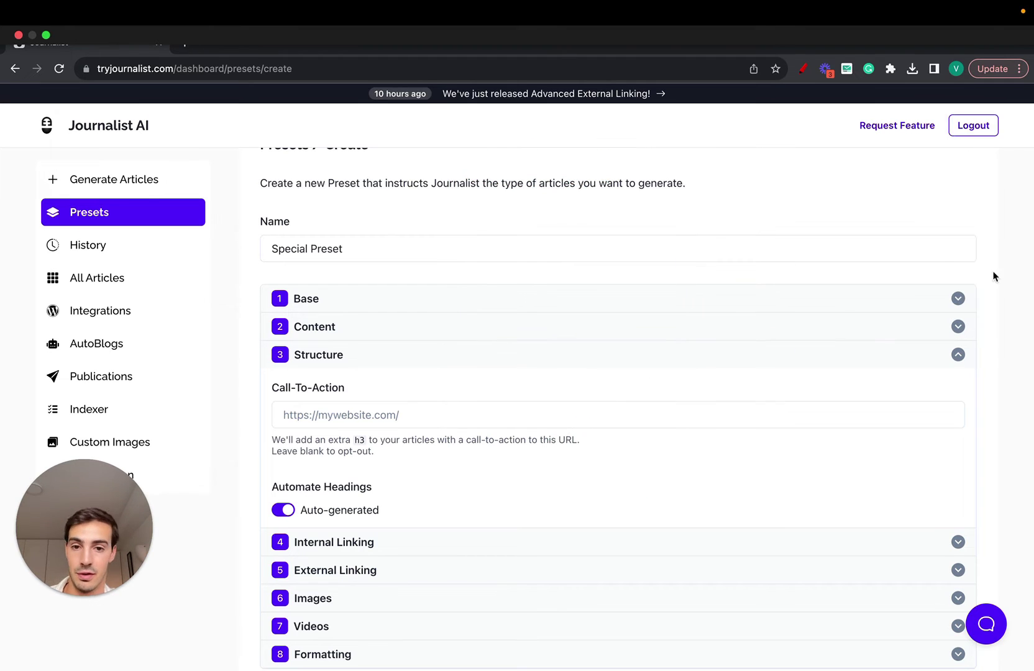
- Switch Automate Headings to Custom, look over the h2 and h3 heading fields, and restore Auto-generated
left_click(283, 510)
scroll(283, 519, "down", 5)
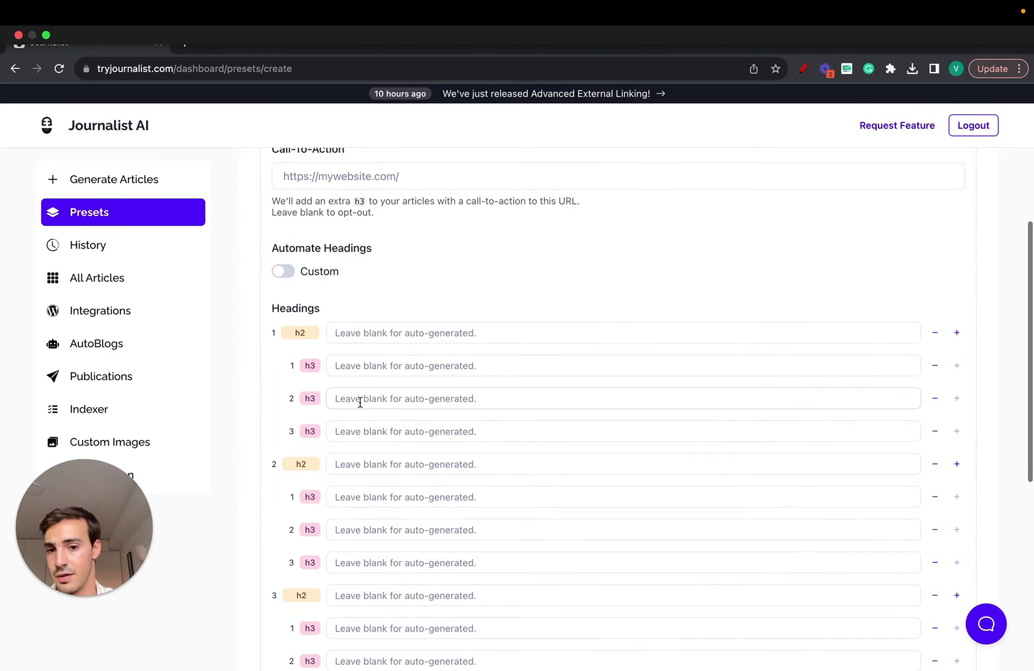
left_click(284, 272)
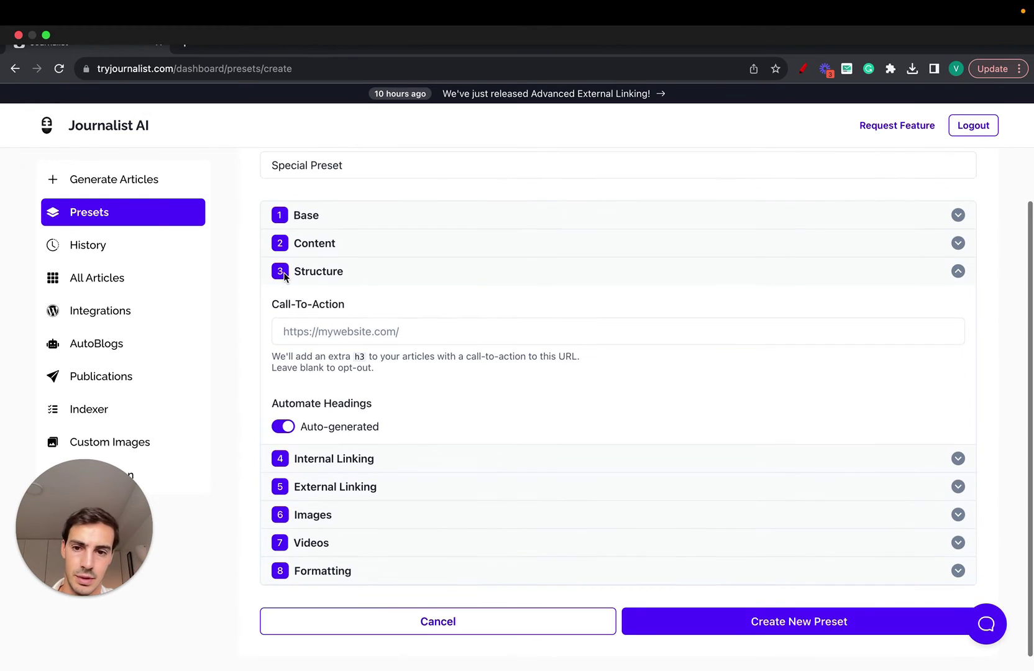
- Collapse the Structure section, sketch a red page outline with four dots joined to it by curved link lines, and exit the annotation overlay
left_click(331, 285)
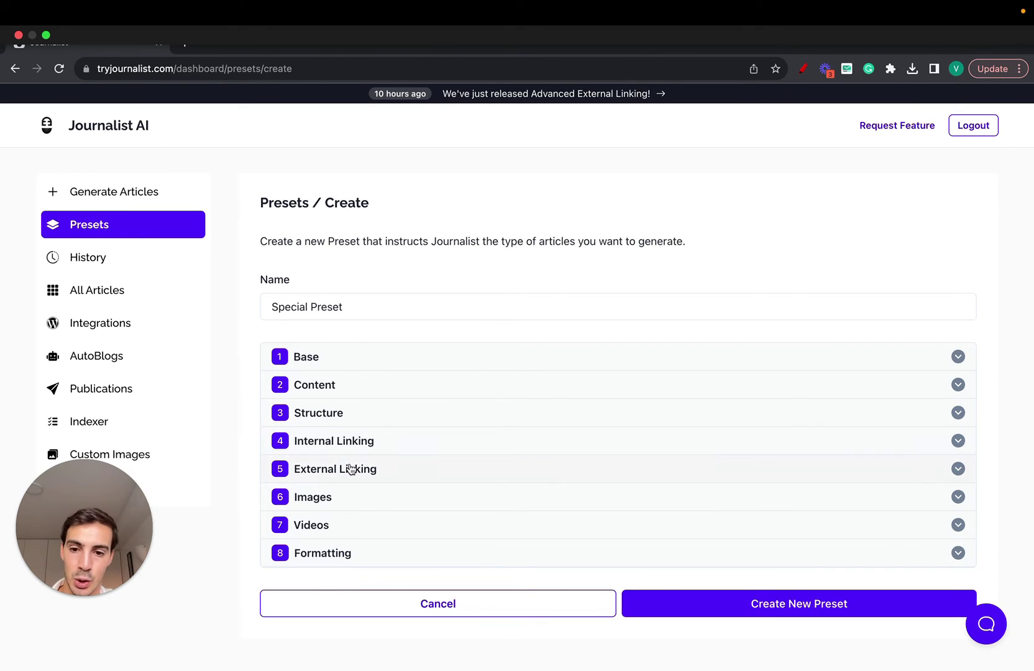
left_click(803, 69)
mouse_move(528, 192)
left_mouse_down()
mouse_move(605, 196)
mouse_move(529, 192)
left_mouse_up()
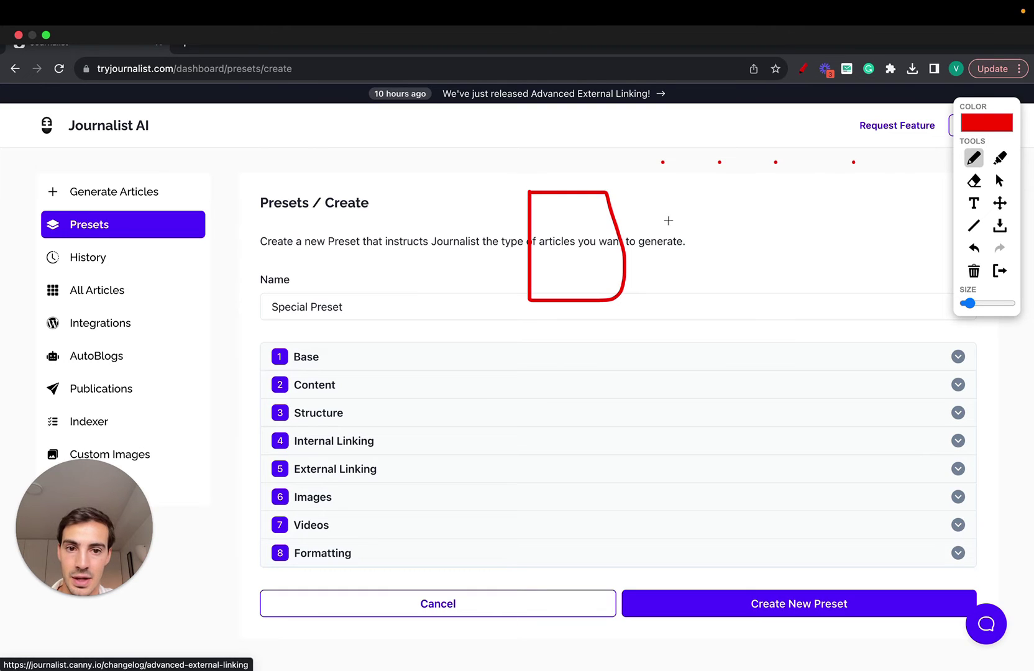
left_click_drag(663, 154, 578, 186)
mouse_move(666, 180)
left_mouse_down()
mouse_move(716, 179)
mouse_move(747, 219)
mouse_move(666, 238)
left_mouse_up()
mouse_move(722, 151)
left_mouse_down()
mouse_move(739, 142)
mouse_move(832, 156)
mouse_move(840, 253)
mouse_move(611, 317)
mouse_move(595, 296)
mouse_move(838, 179)
left_mouse_up()
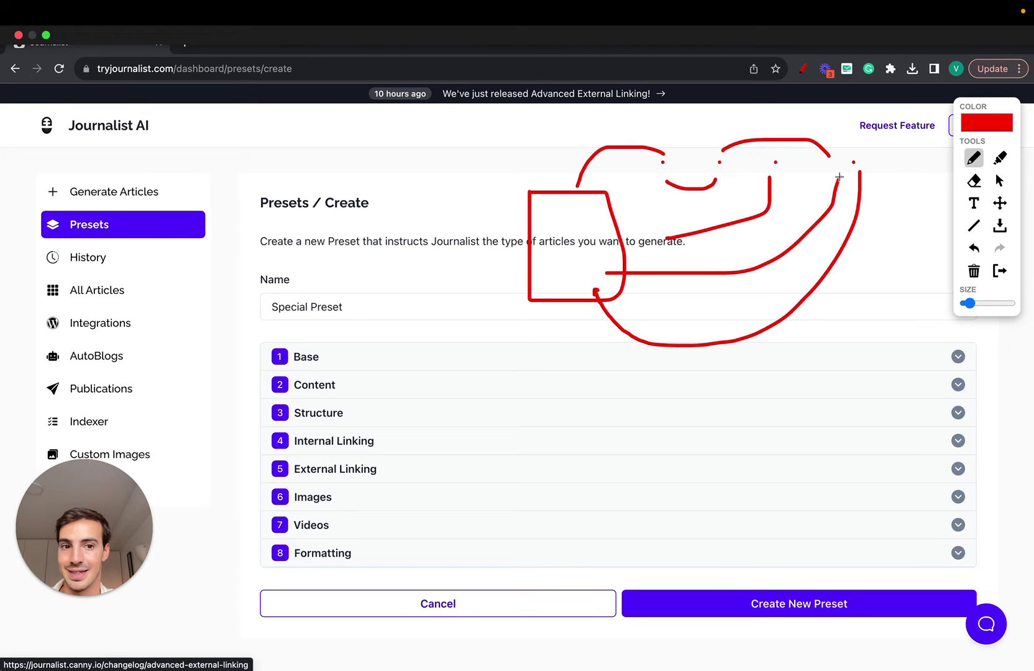
left_click(1000, 271)
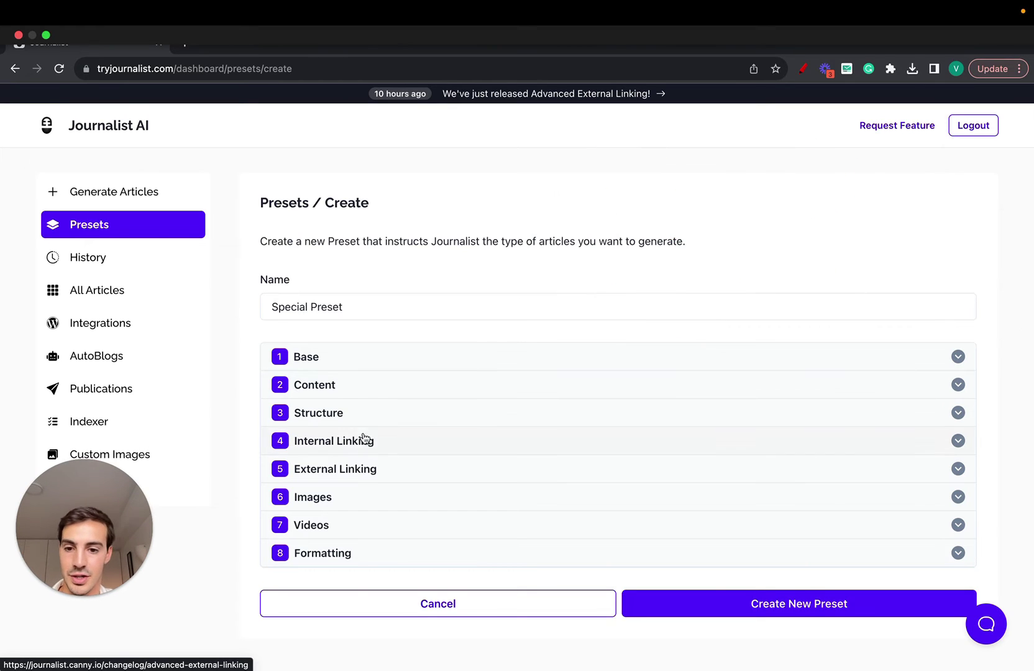
- Expand the Internal Linking section, look over the Sitemap URL and Filter Sitemap fields, and collapse it again
left_click(364, 439)
scroll(386, 422, "down", 3)
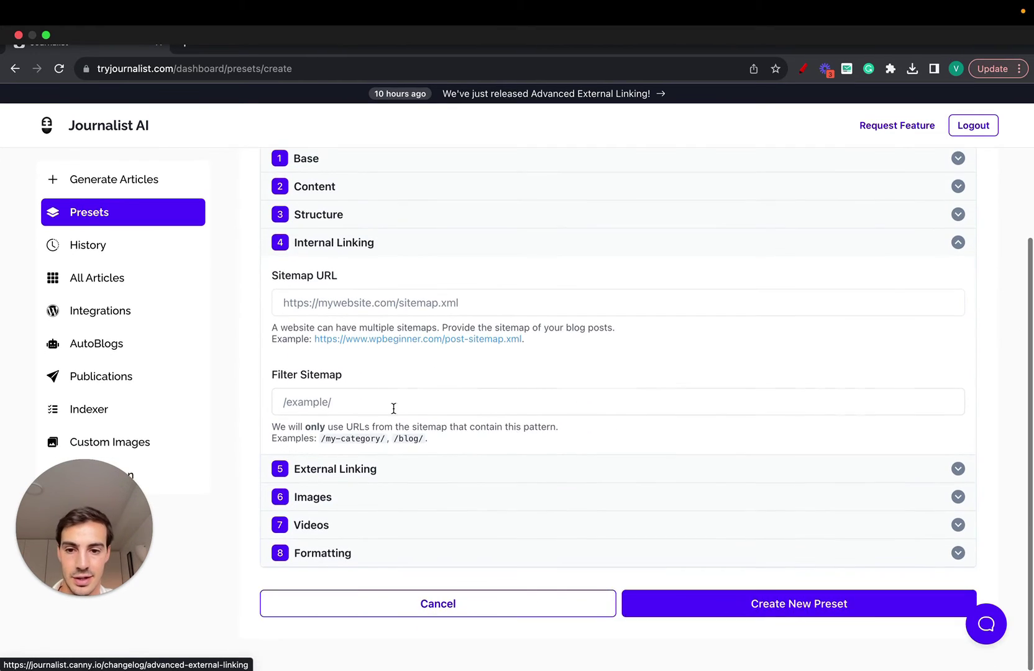
left_click(355, 254)
- Expand the External Linking section and try Automatic External Links before switching the option back to Disabled
left_click(342, 469)
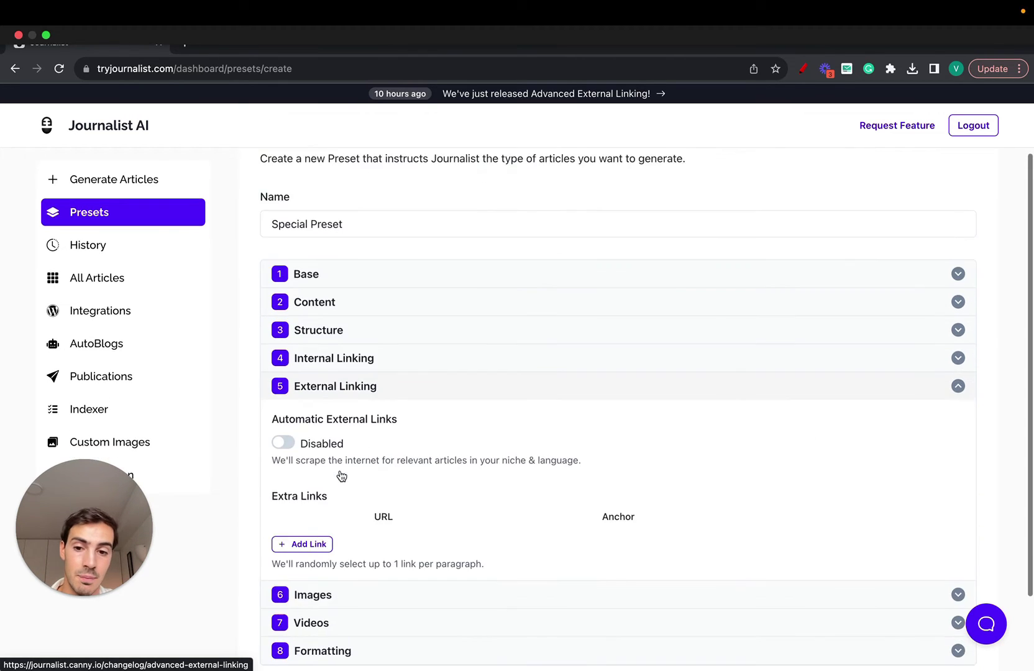
scroll(342, 476, "down", 2)
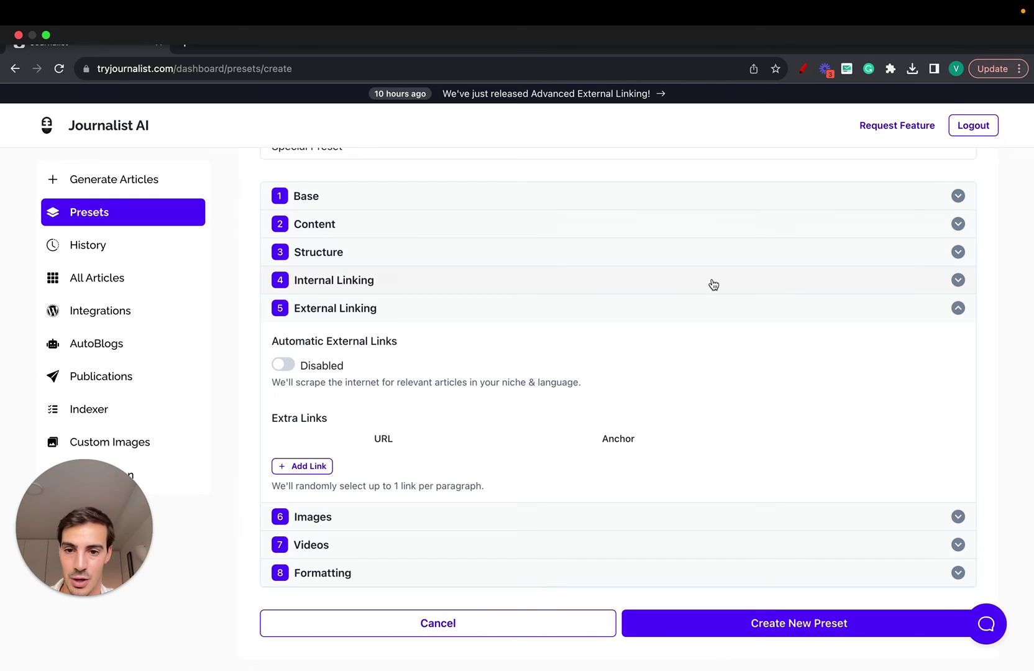
left_click(285, 365)
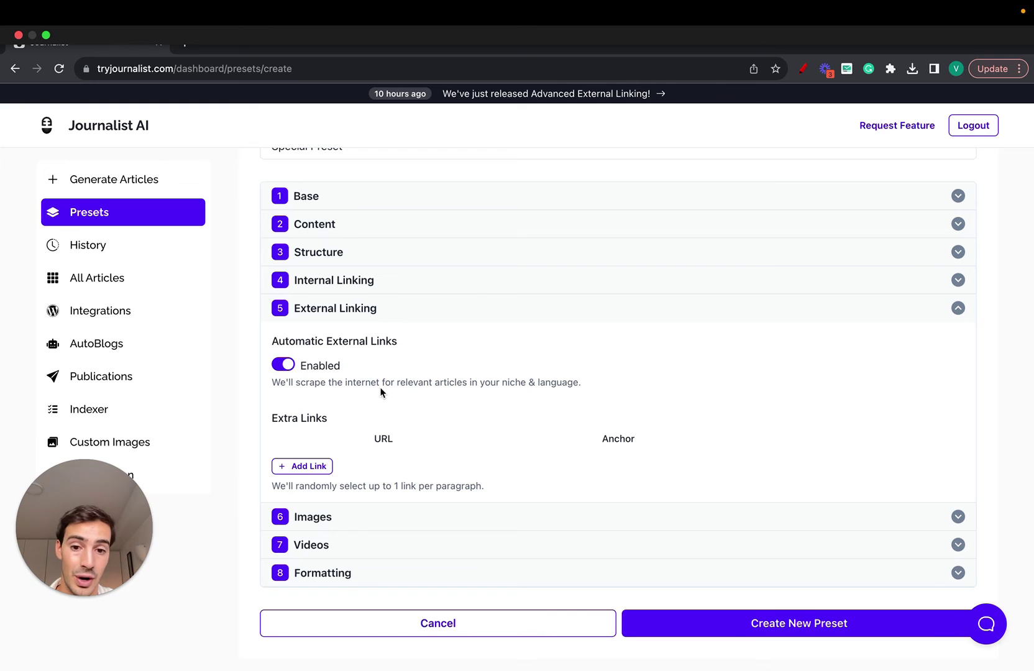
left_click_drag(577, 383, 470, 383)
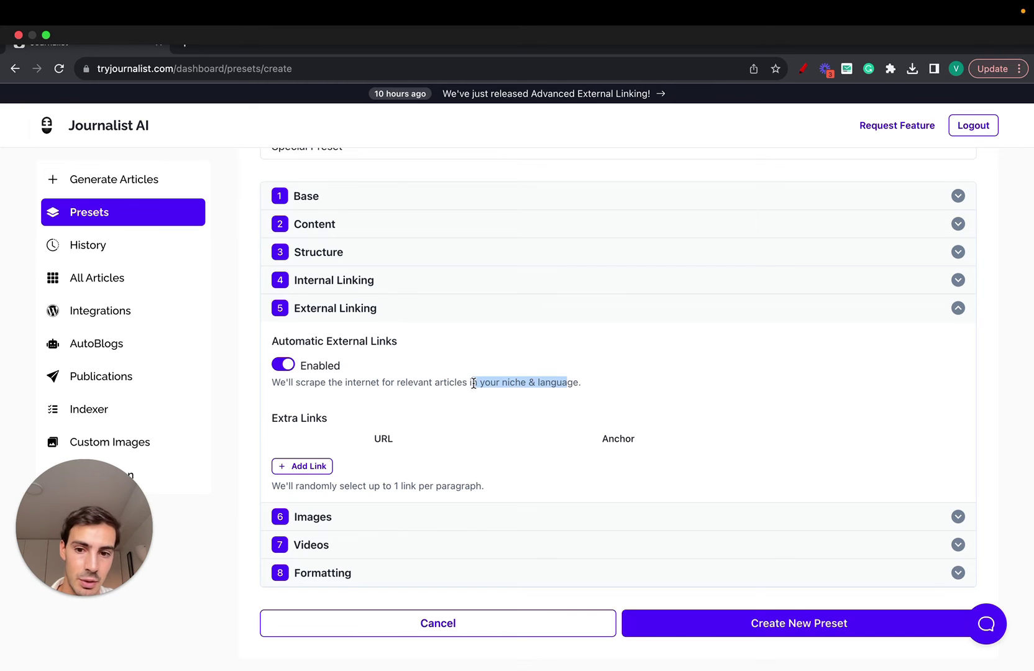
left_click(284, 365)
- Add an empty row under Extra Links and collapse the External Linking section
scroll(315, 398, "down", 1)
left_click(303, 445)
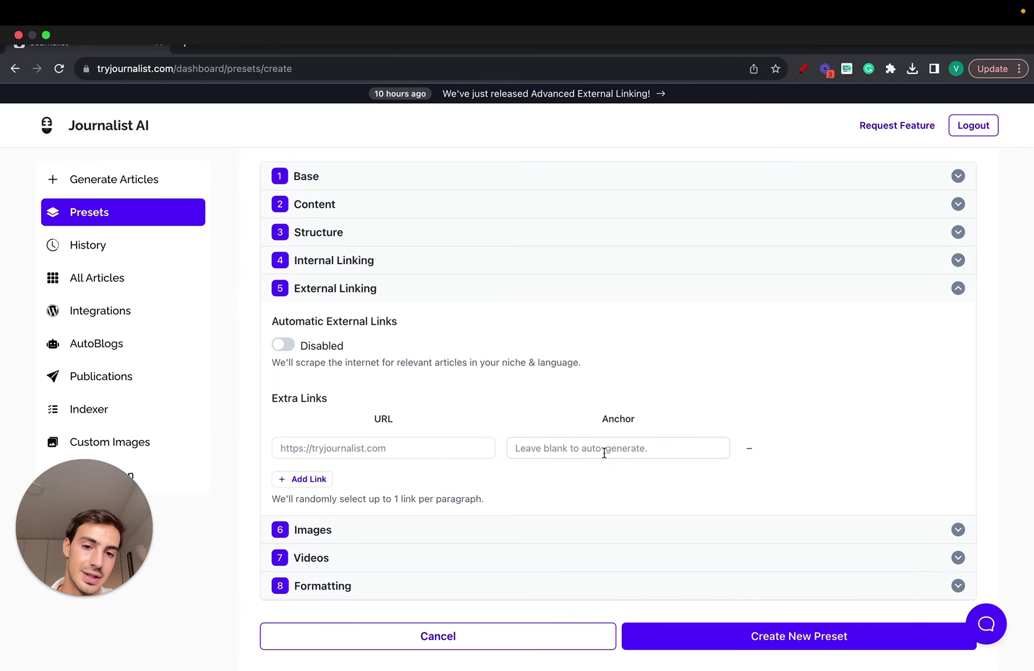
left_click(386, 297)
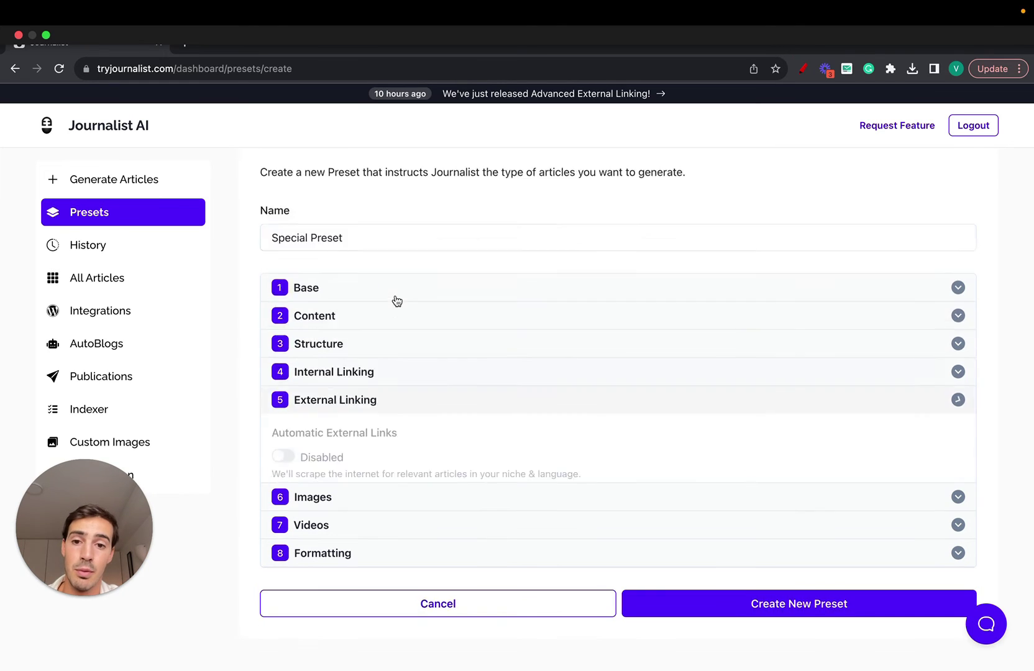
- In the Images section, review the Image Provider options without changing them, enable In-Article Images, and collapse the section
left_click(352, 501)
scroll(373, 497, "down", 3)
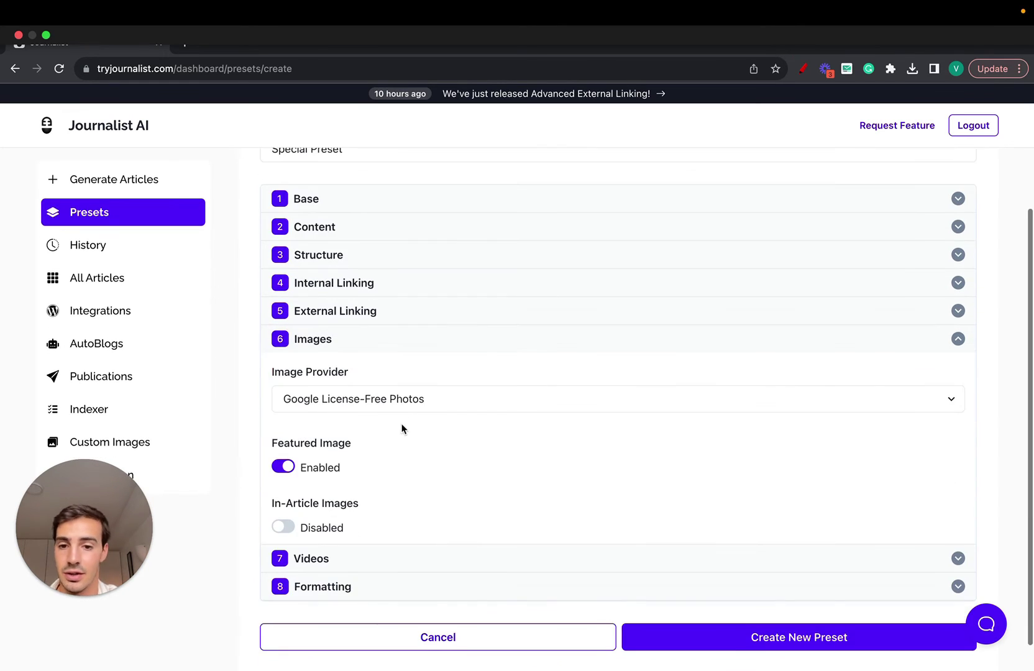
left_click(410, 401)
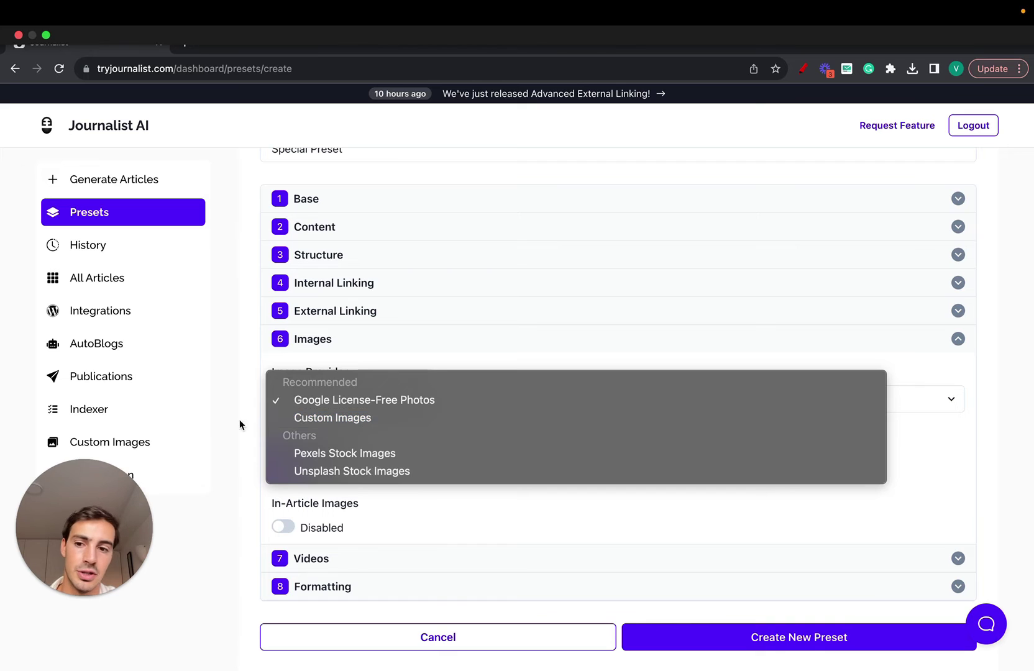
left_click_drag(140, 493, 407, 273)
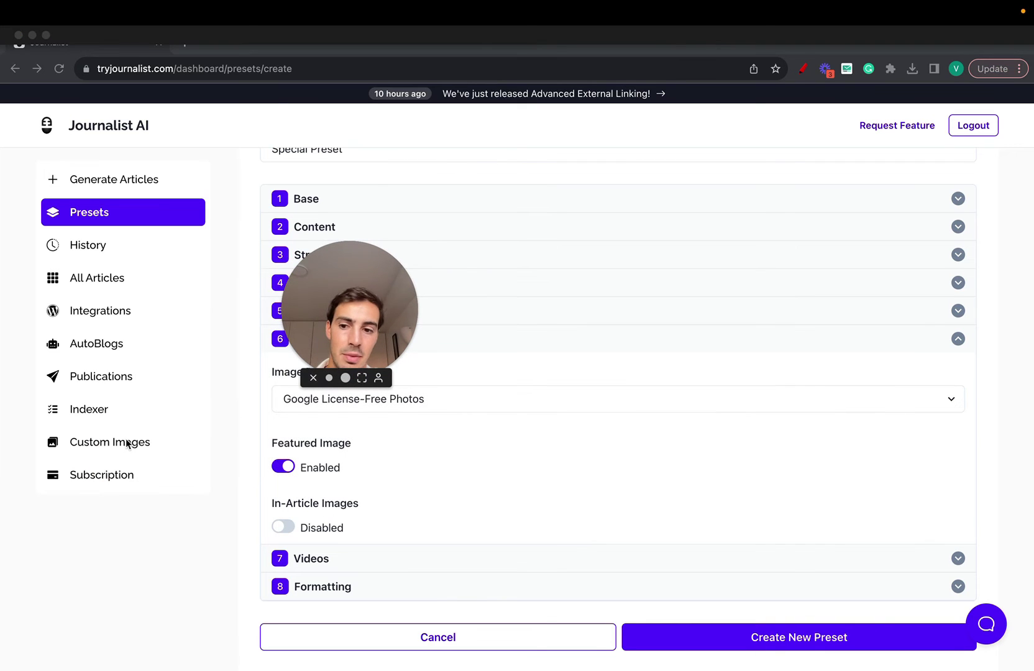
left_click_drag(355, 315, 91, 519)
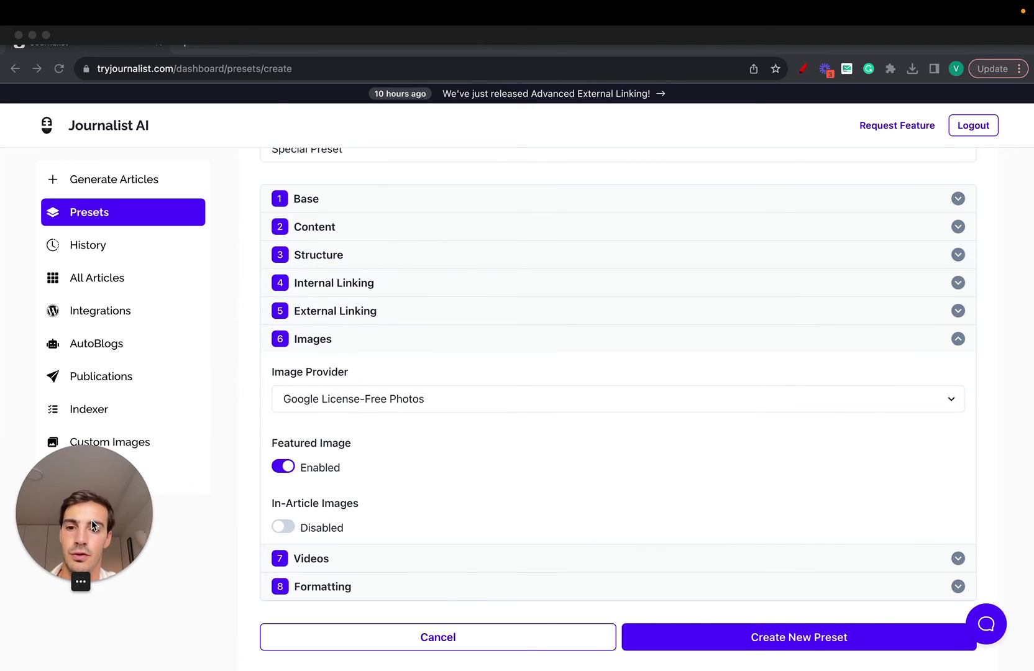
left_click(385, 408)
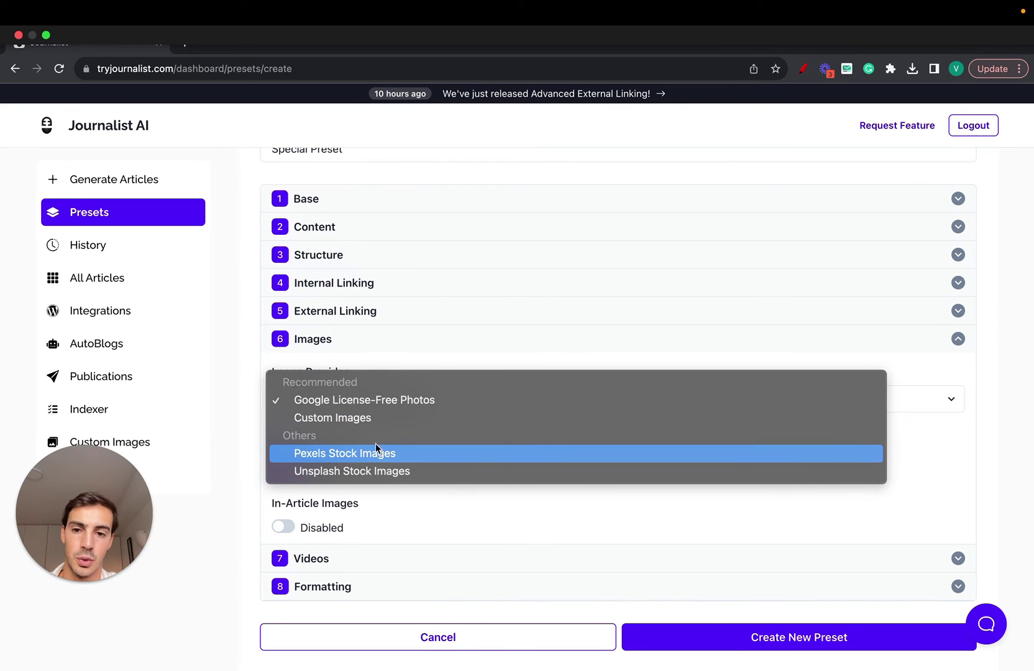
left_click(1026, 422)
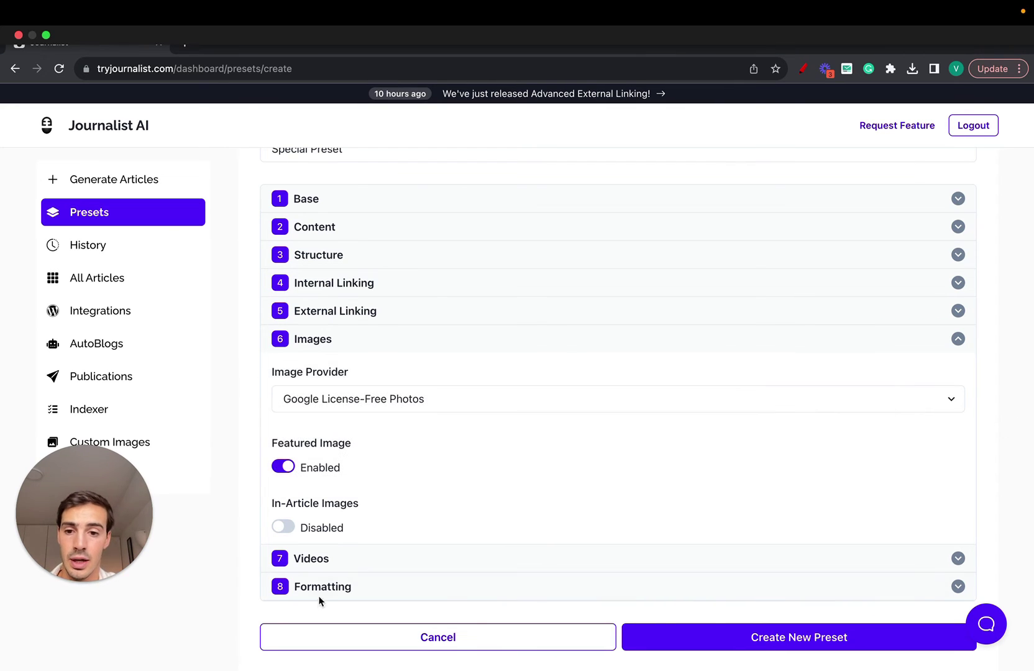
left_click(283, 526)
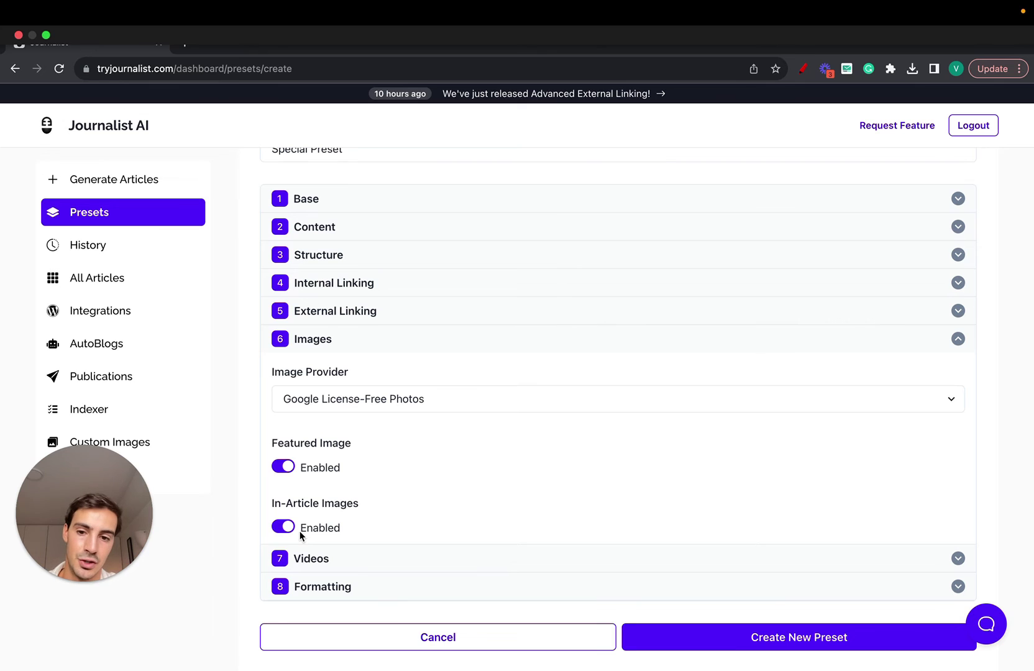
left_click(346, 349)
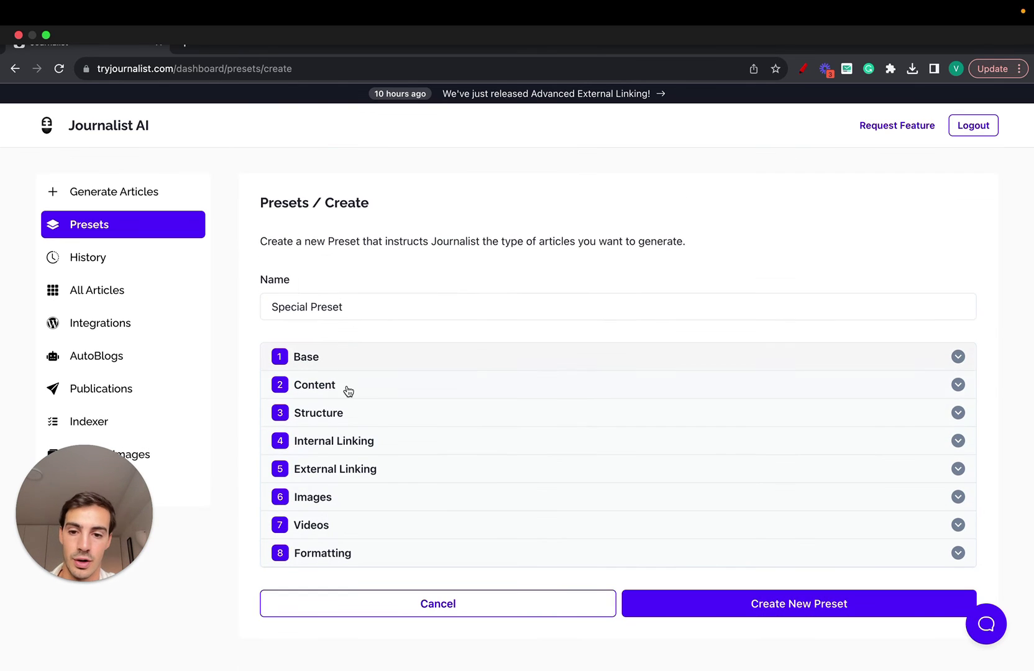
- Expand the Videos section and enable Automate Youtube Videos
left_click(336, 528)
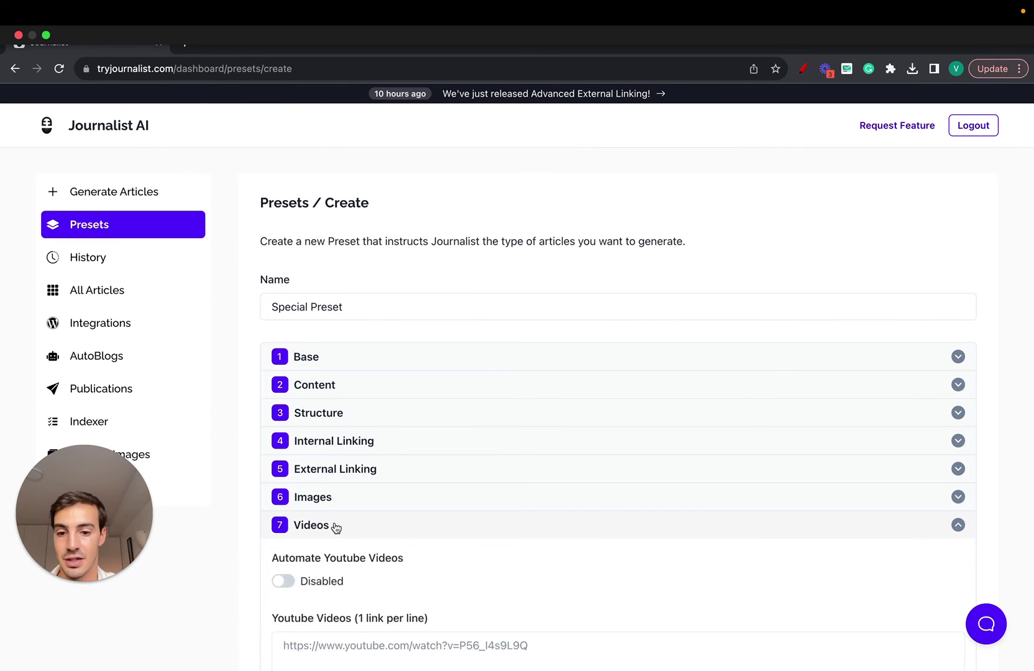
scroll(334, 528, "down", 3)
left_click(290, 412)
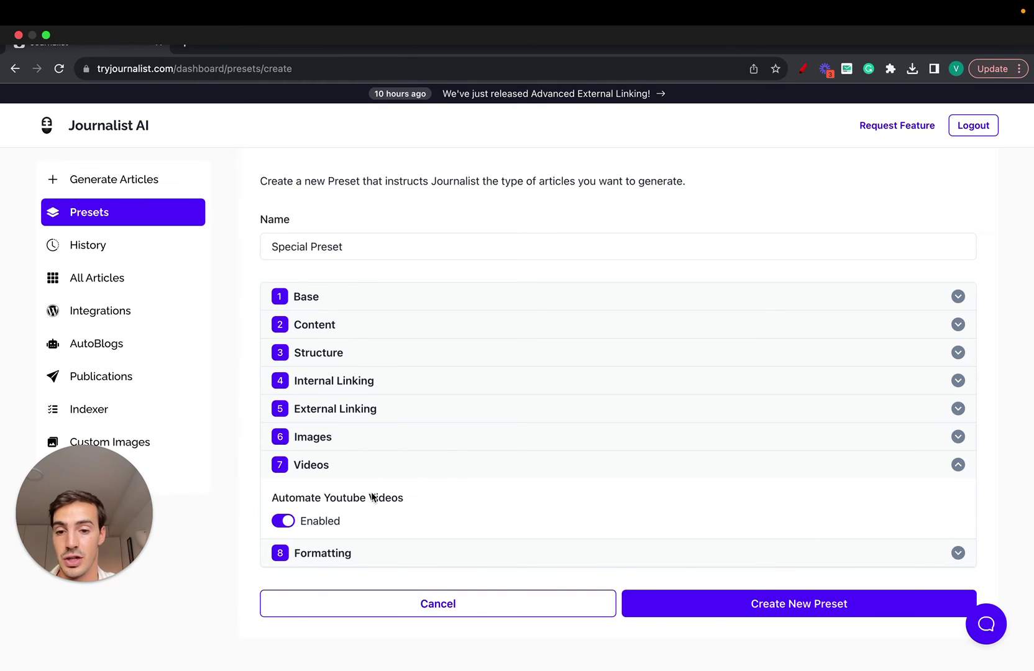
- Disable Automate Youtube Videos, try placeholder lines of "d" in the manual video links field, clear them, and enable automation again
left_click(278, 522)
left_click(398, 476)
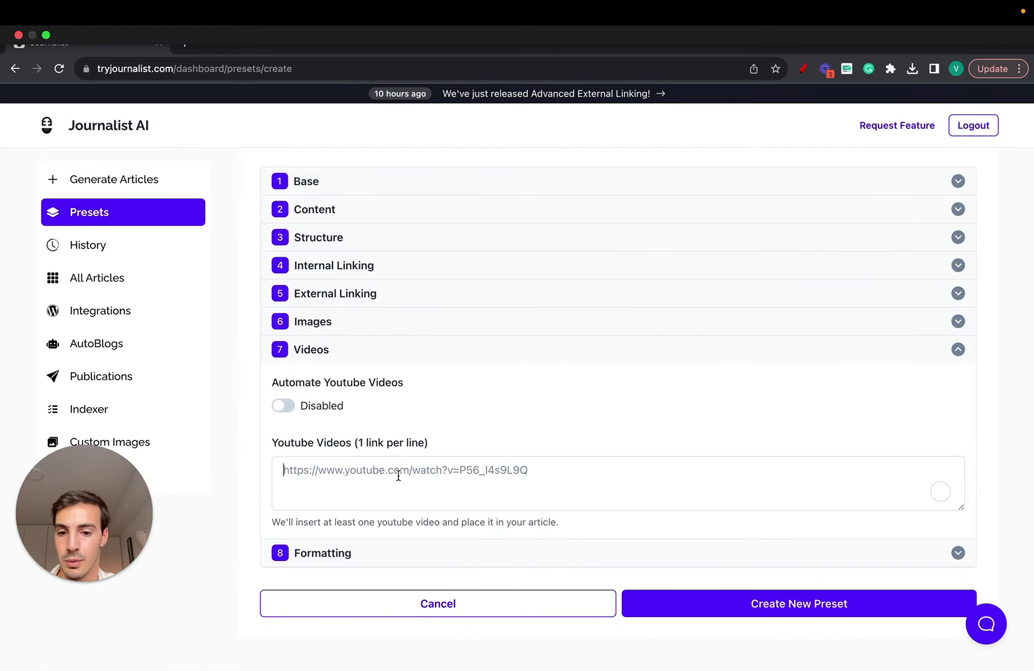
type("d d d d")
key("super+a")
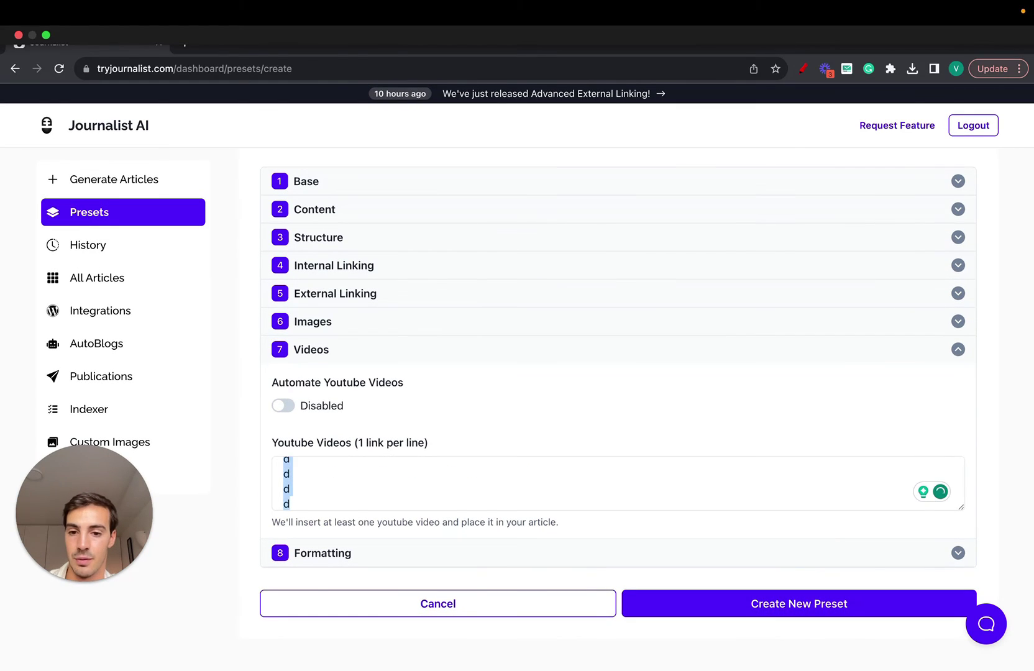
key("BackSpace")
left_click(304, 410)
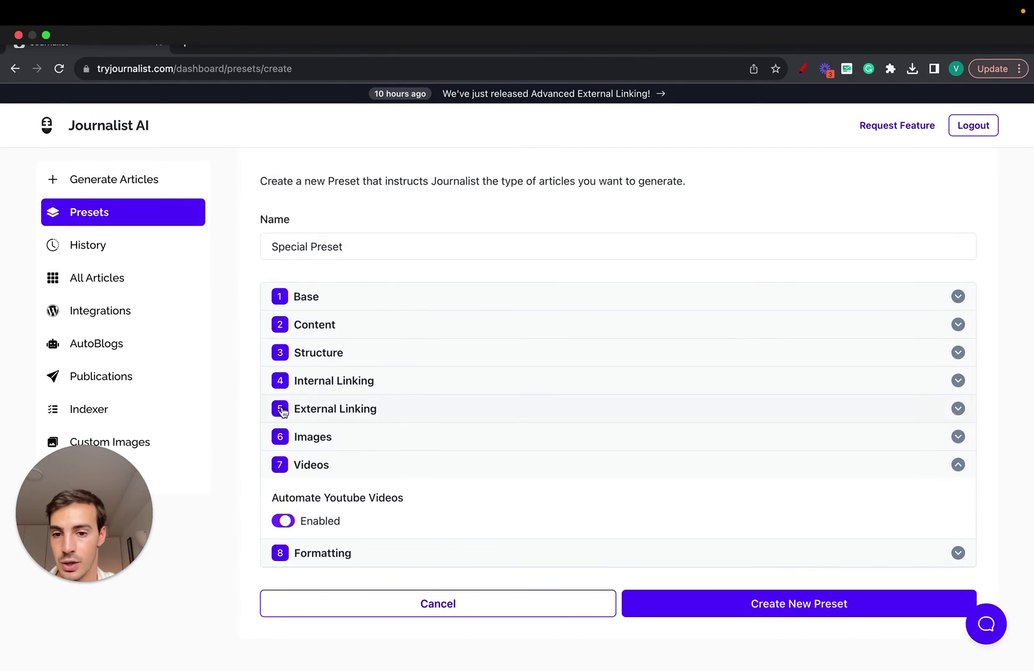
- Expand the Formatting section and enable Bold Important Keywords
left_click(336, 553)
scroll(321, 563, "down", 2)
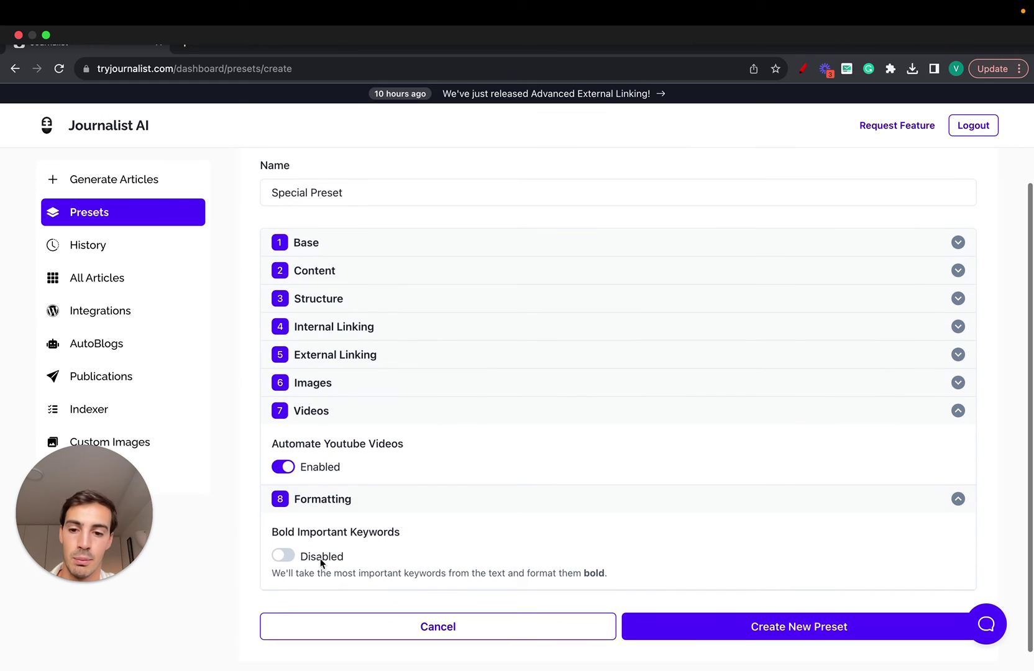
left_click(286, 556)
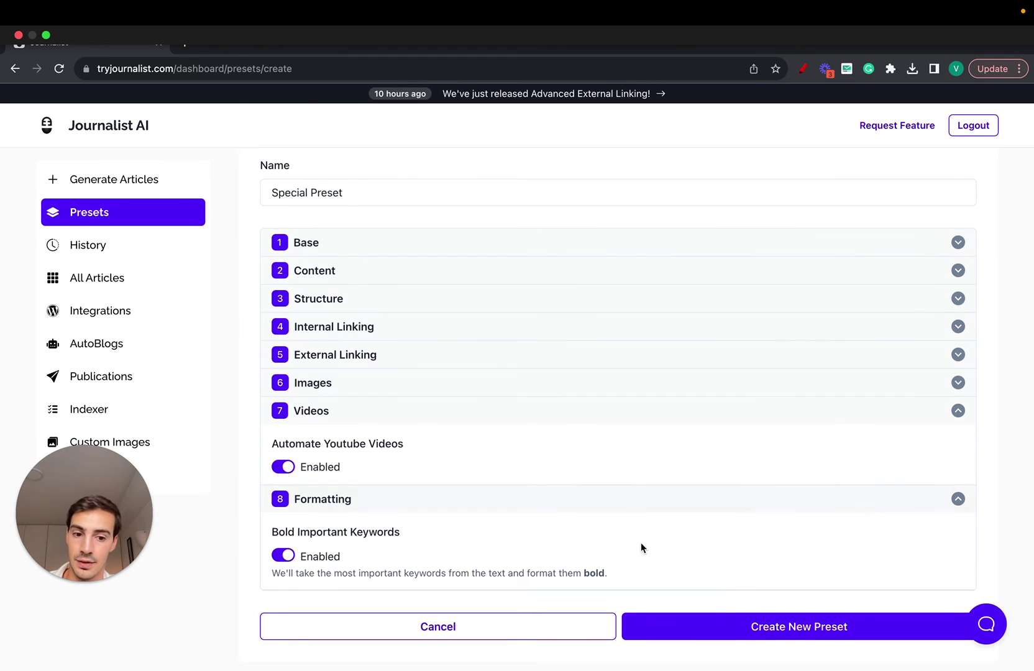
- Set up article generation in Advanced mode with the "My test preset for videos" preset and a quantity of 300 articles
left_click(97, 181)
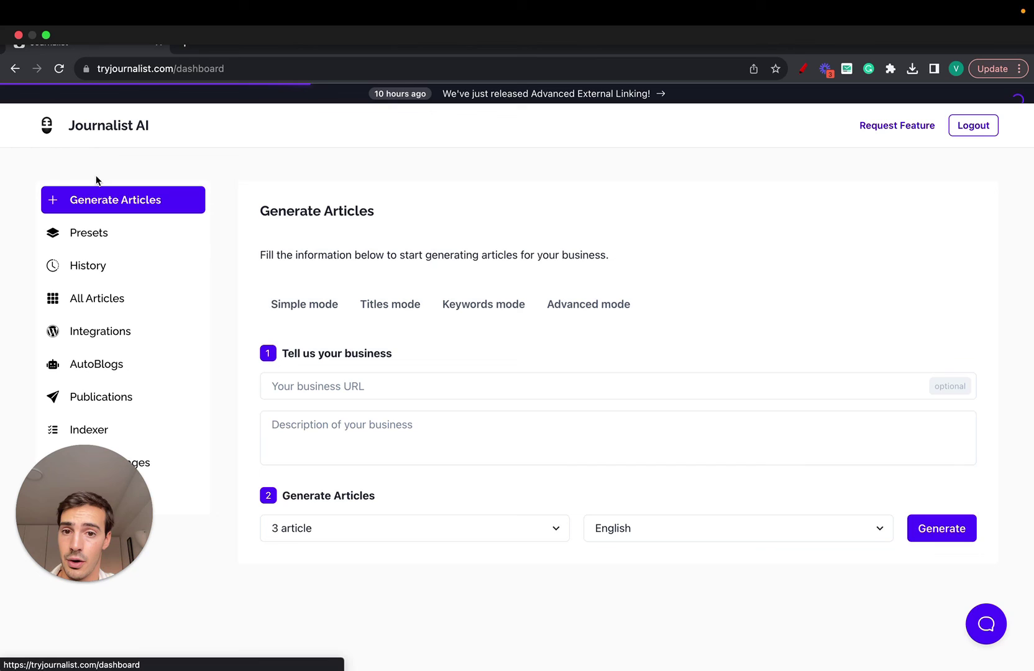
left_click(589, 304)
left_click(515, 385)
left_click(465, 405)
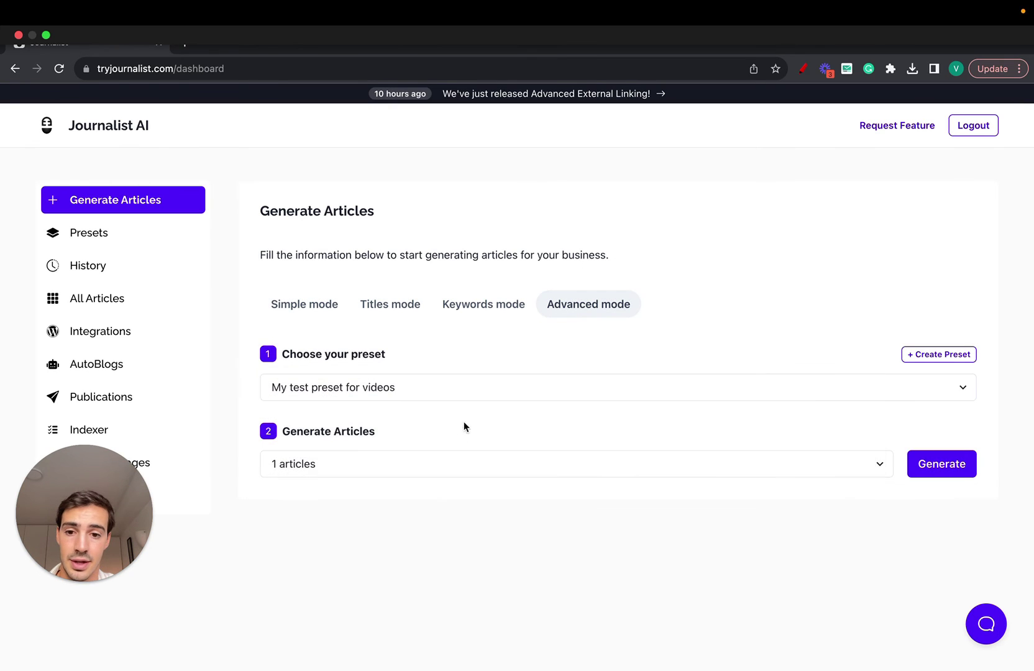
left_click(588, 463)
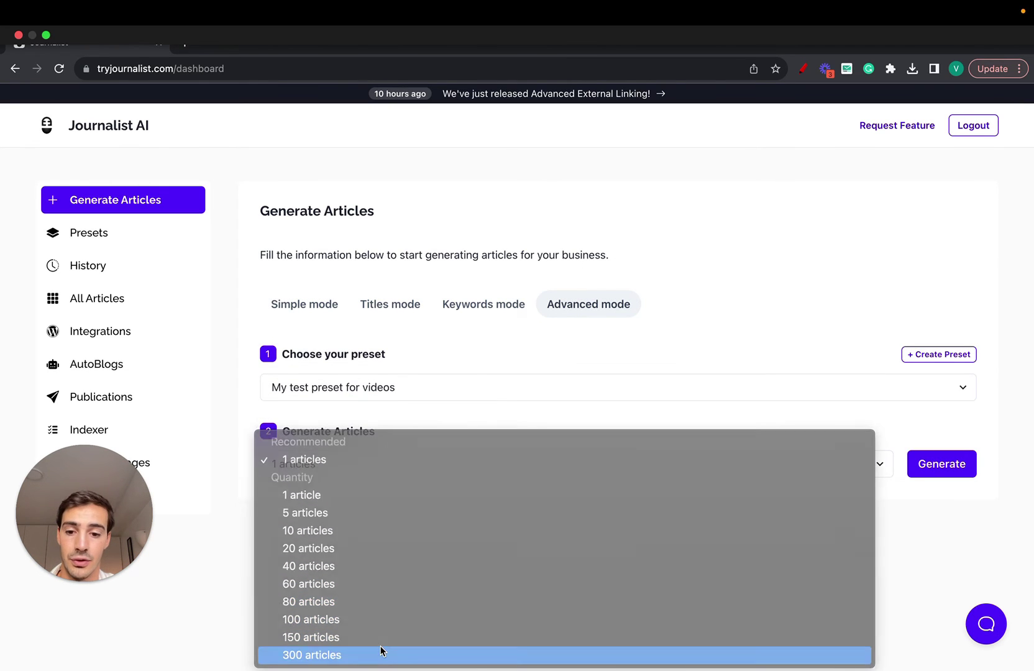
left_click(381, 650)
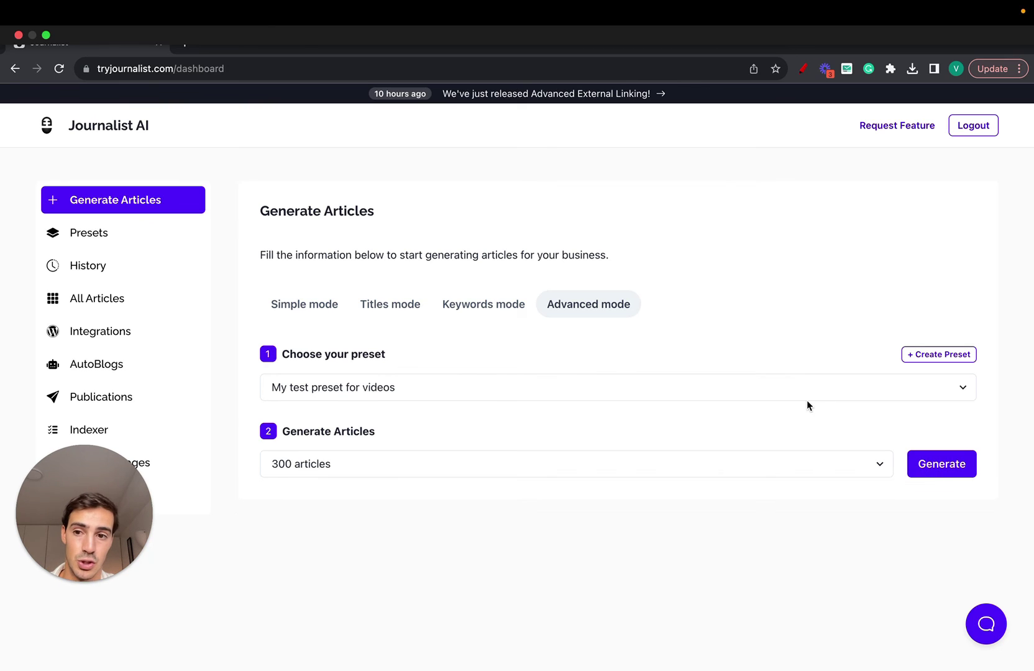
- Look through the All Articles list and the History of batches, open a gardening batch, and return to History
left_click(120, 299)
scroll(790, 390, "down", 3)
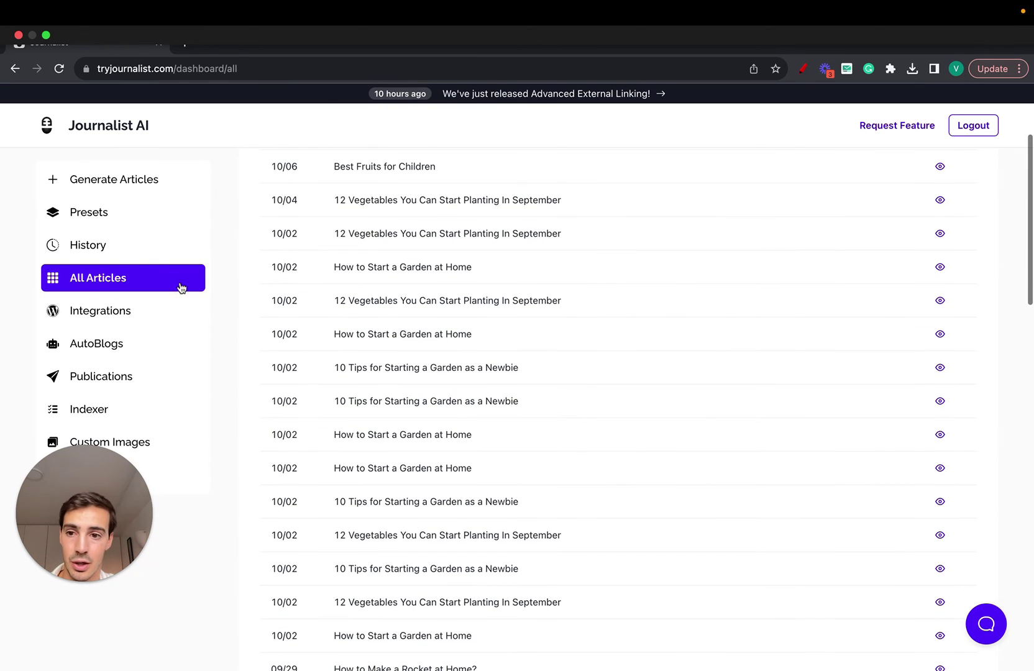
left_click(129, 247)
scroll(901, 413, "down", 1)
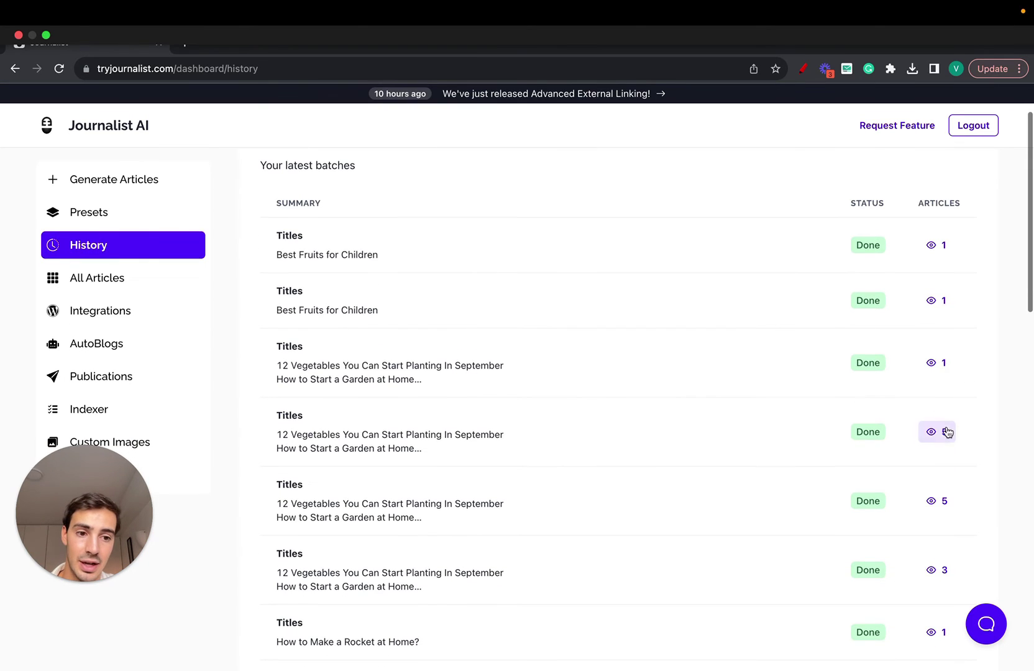
left_click(941, 431)
scroll(635, 454, "left", 5)
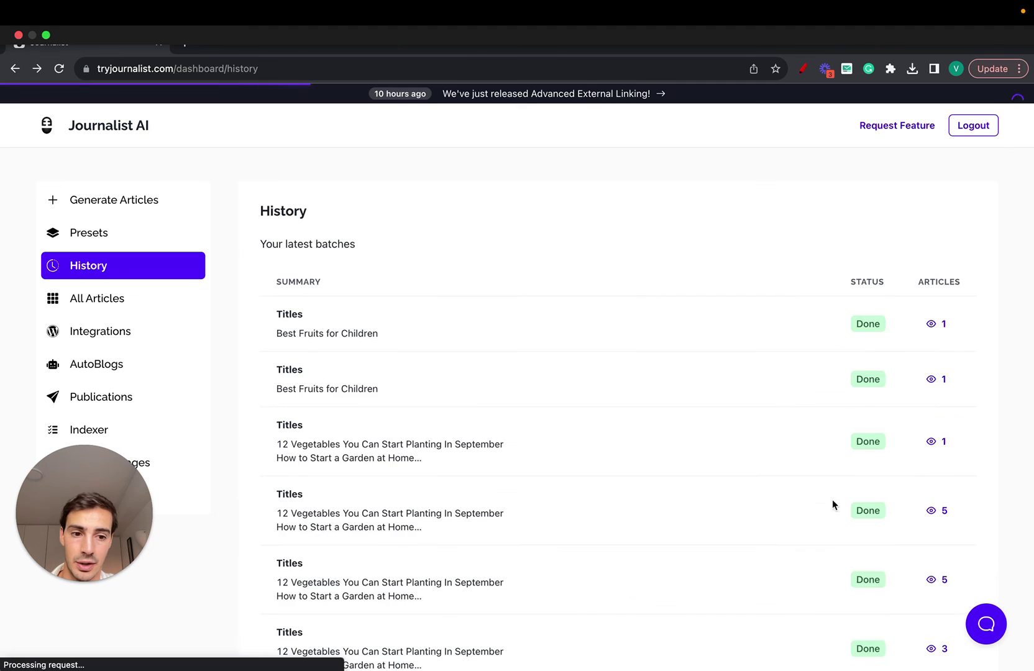
- Open a gardening batch from History, view its generated articles, and advance to the next article
scroll(870, 519, "down", 1)
left_click(946, 527)
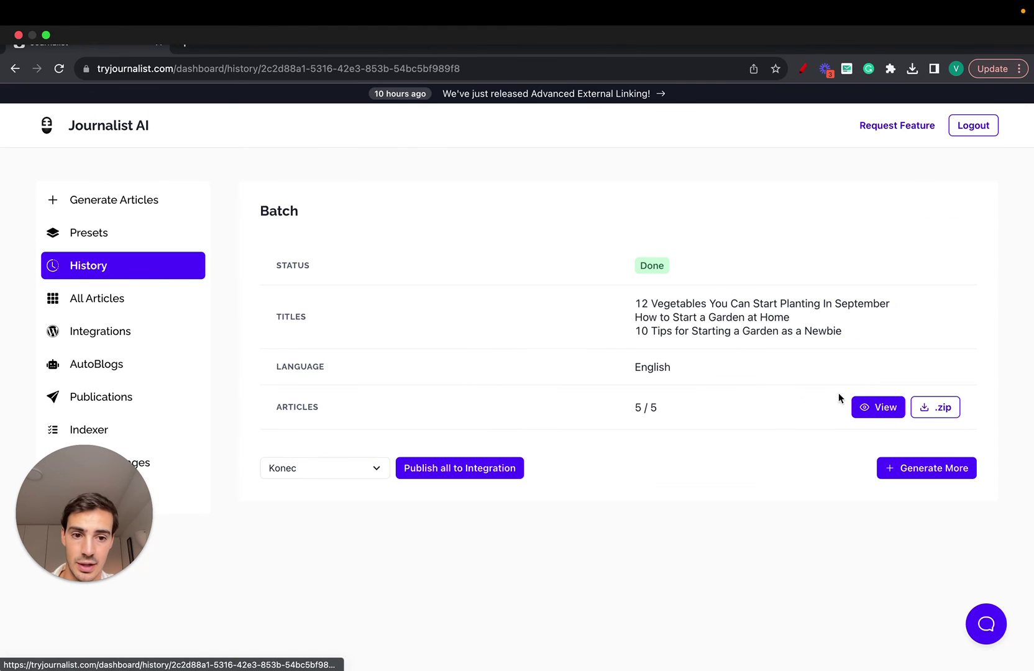
left_click(873, 415)
left_click(662, 150)
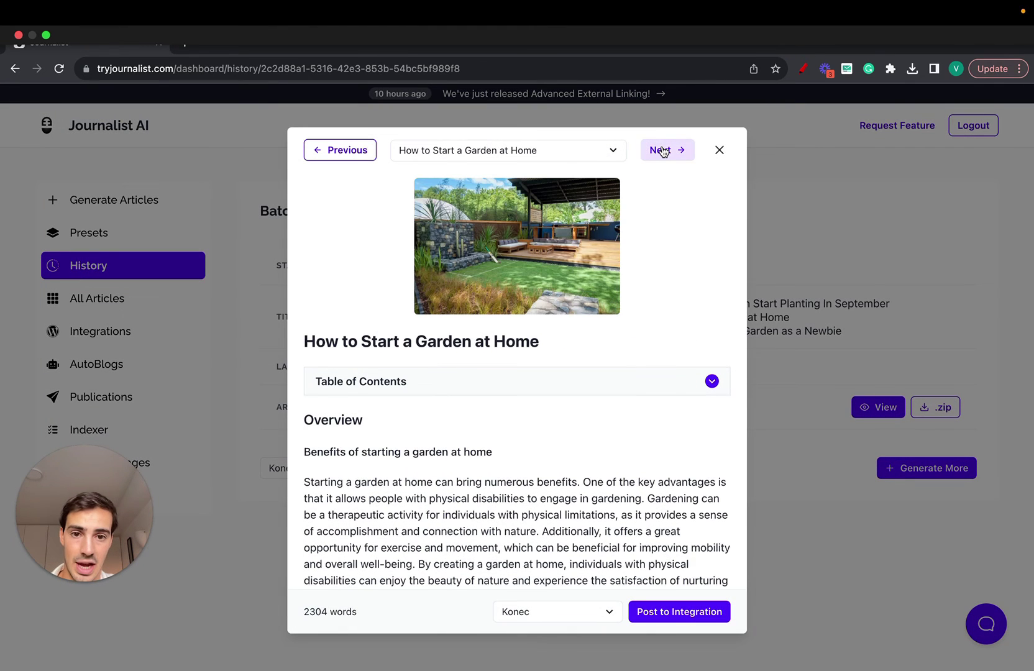
- Advance to the article "10 Tips for Starting a Garden as a Newbie" and play the embedded video under "Benefits of gardening"
left_click(664, 152)
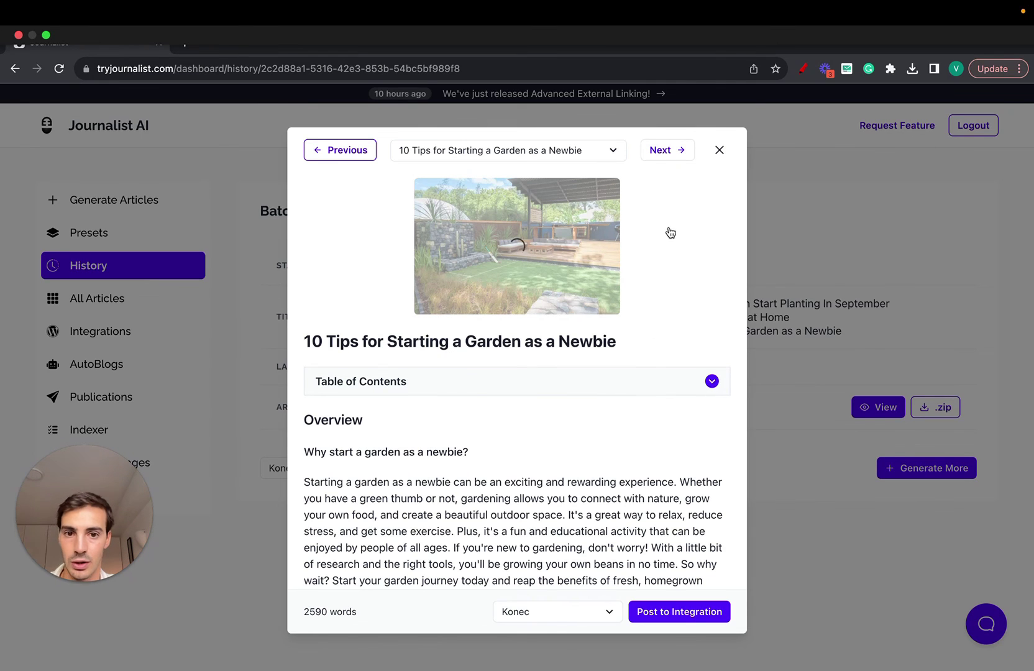
scroll(668, 230, "down", 6)
scroll(669, 230, "up", 7)
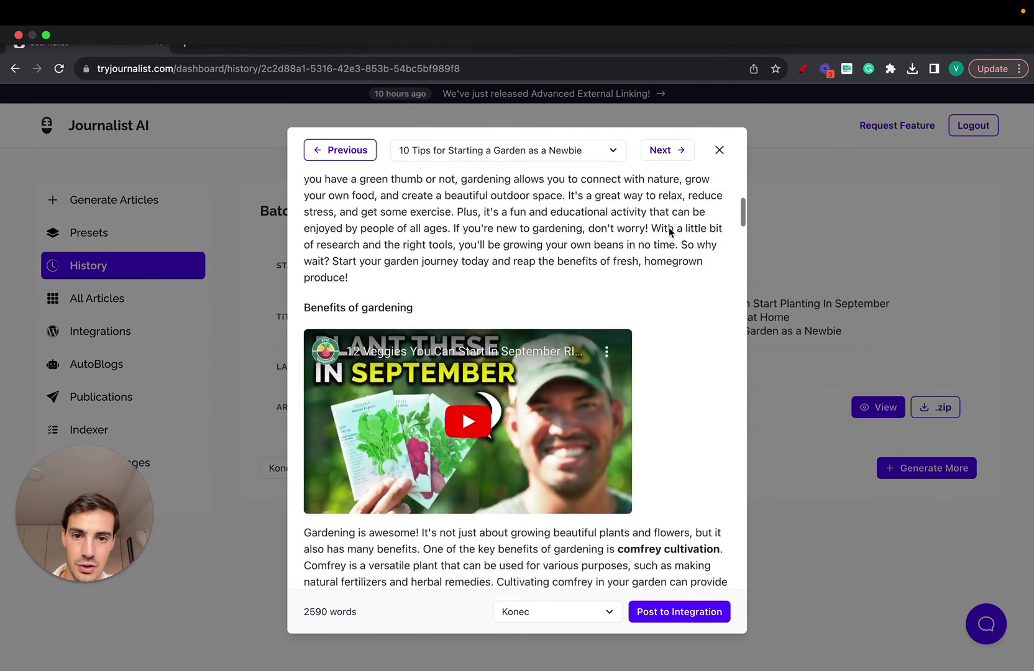
scroll(608, 316, "down", 8)
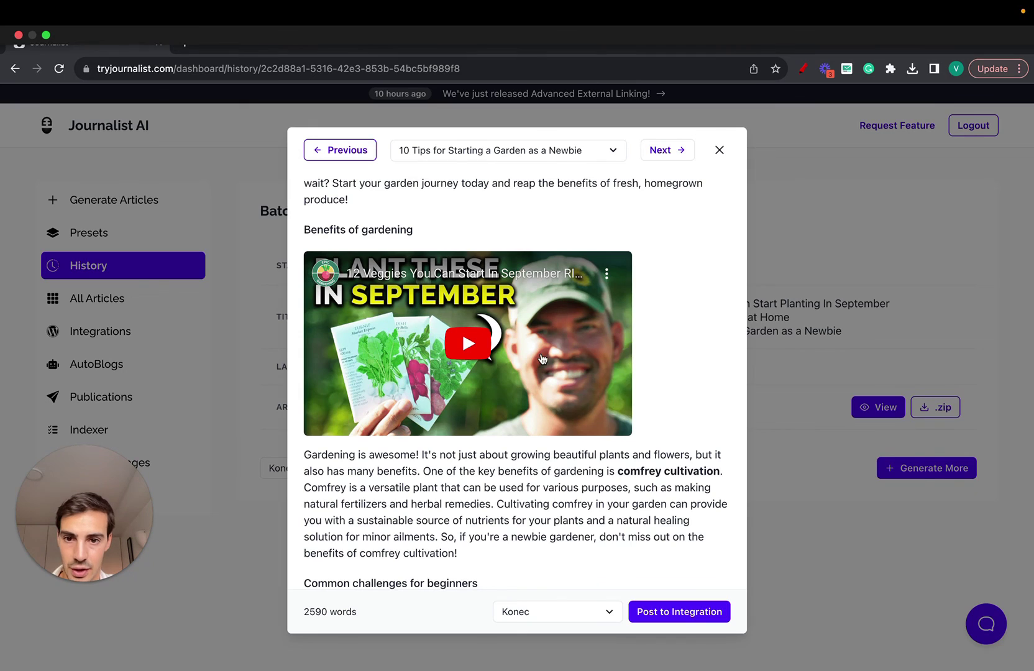
left_click_drag(326, 228, 420, 228)
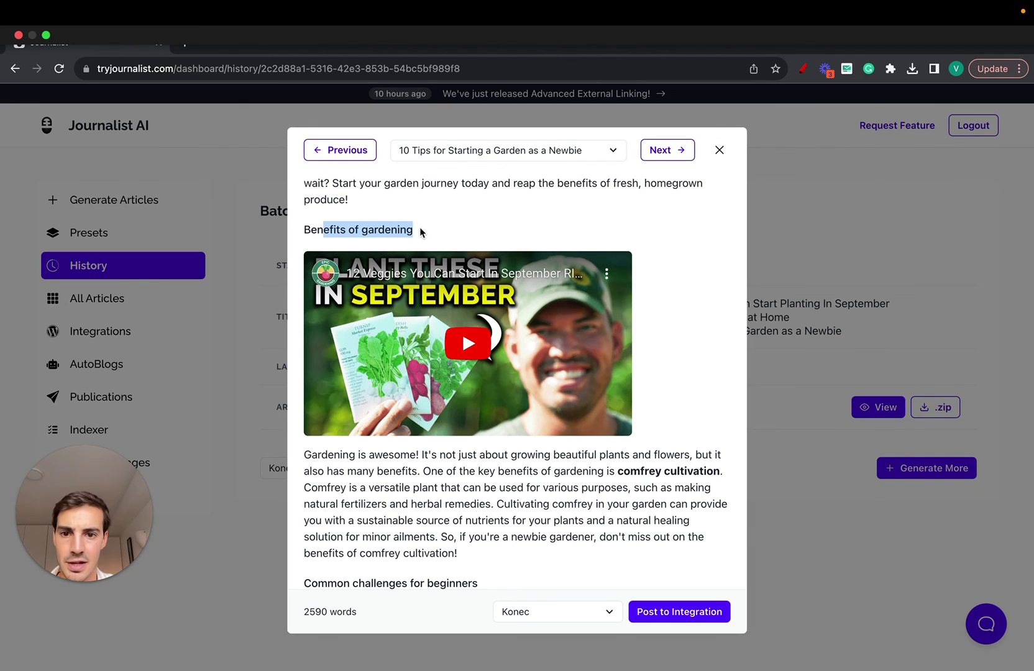
left_click(418, 365)
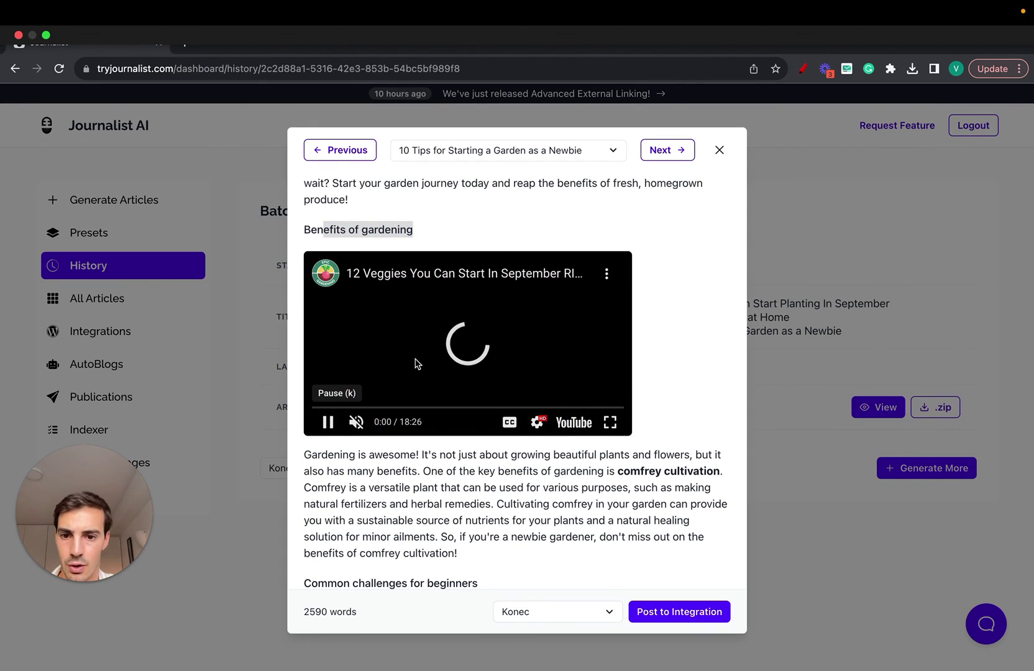
- Review the rest of the newbie gardening article for images, links, bold keywords and the closing call to action, and close the article viewer
scroll(417, 364, "down", 12)
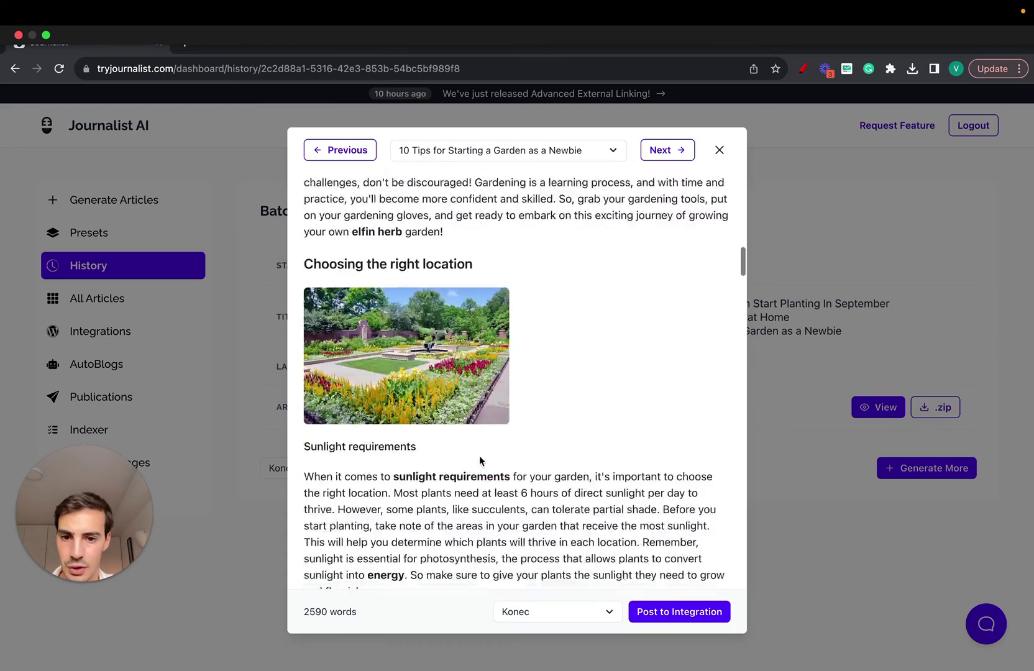
scroll(480, 461, "down", 5)
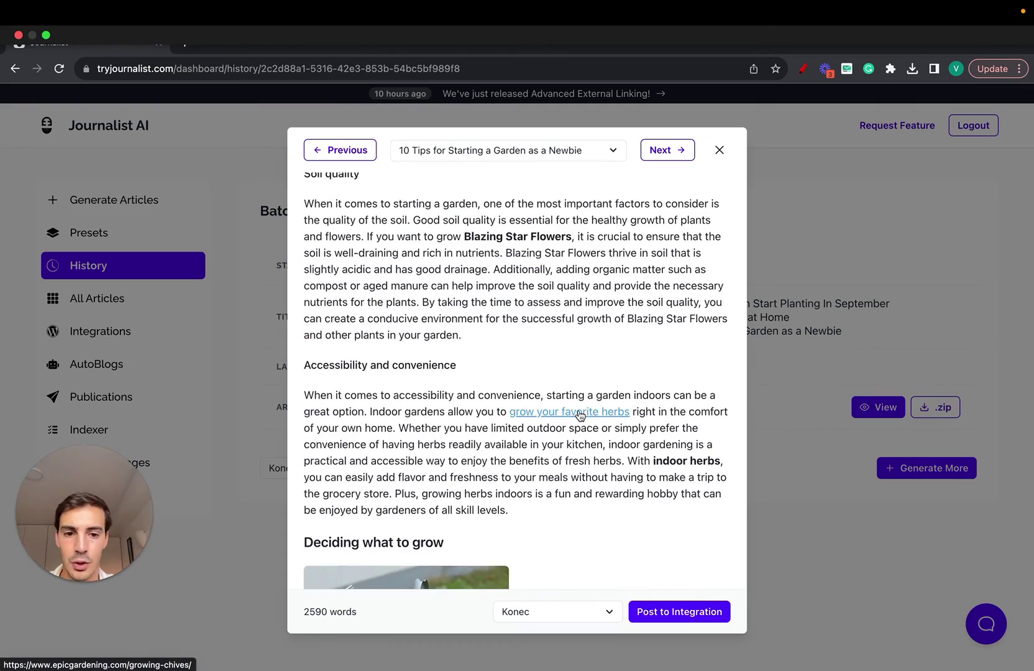
scroll(487, 473, "down", 15)
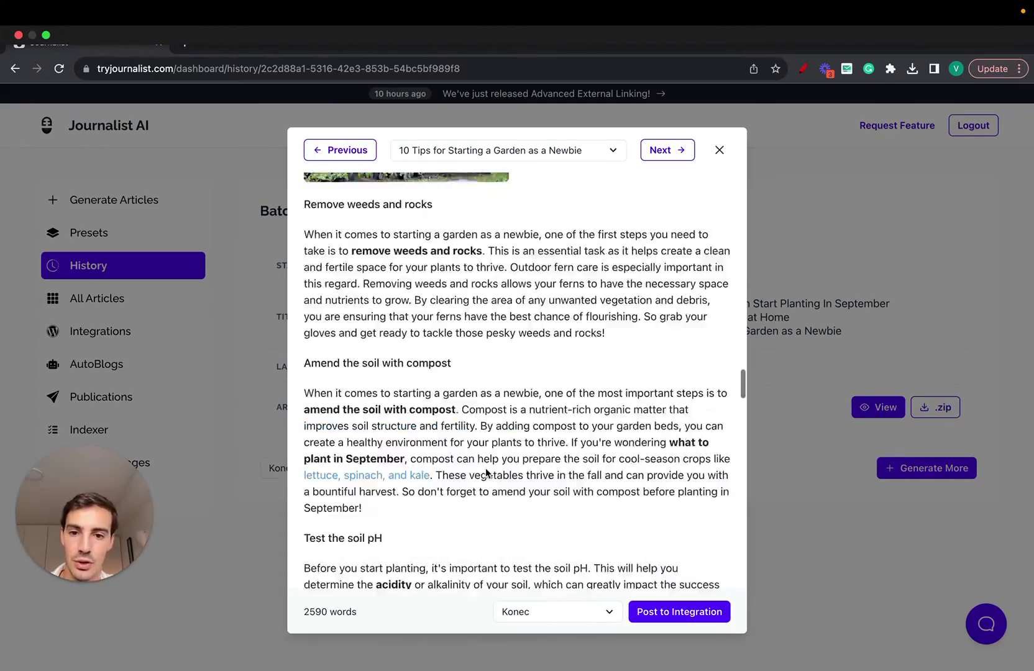
scroll(486, 473, "down", 15)
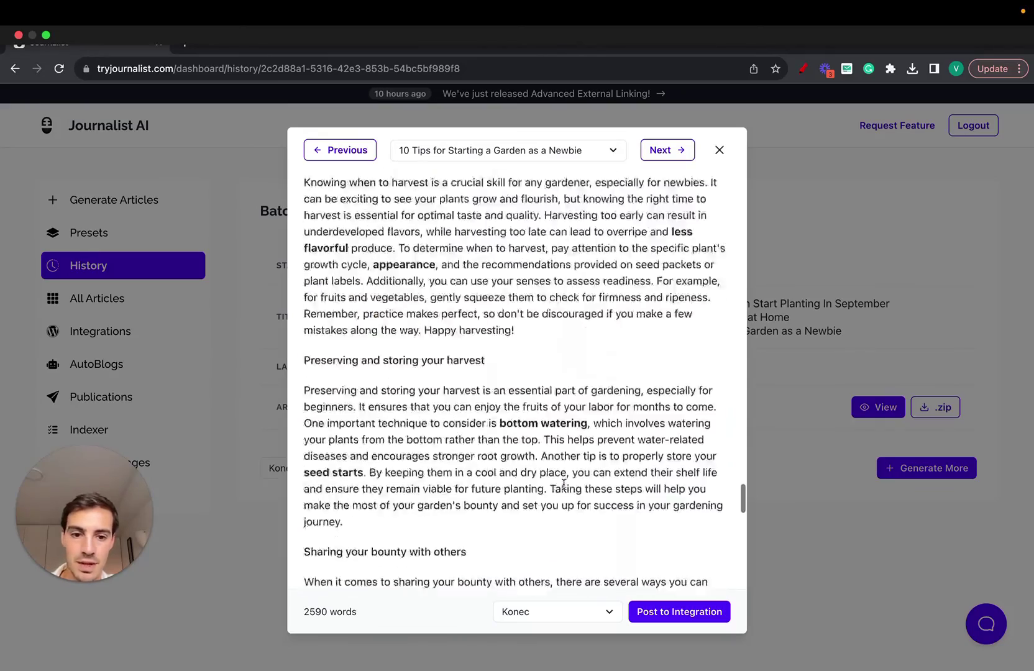
scroll(563, 484, "down", 20)
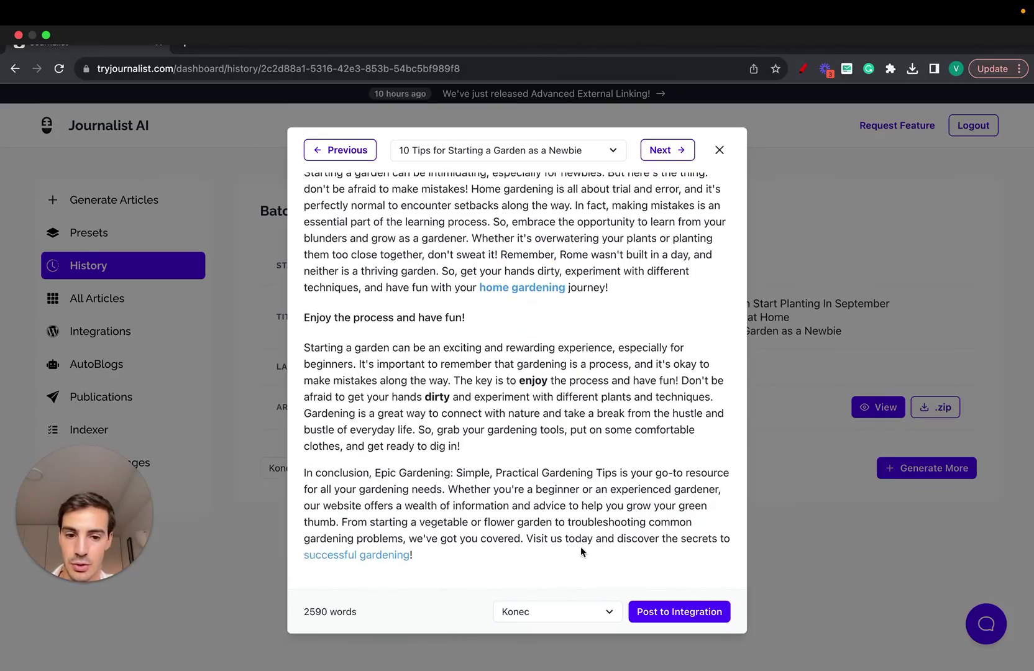
left_click_drag(527, 539, 715, 540)
left_click(463, 552)
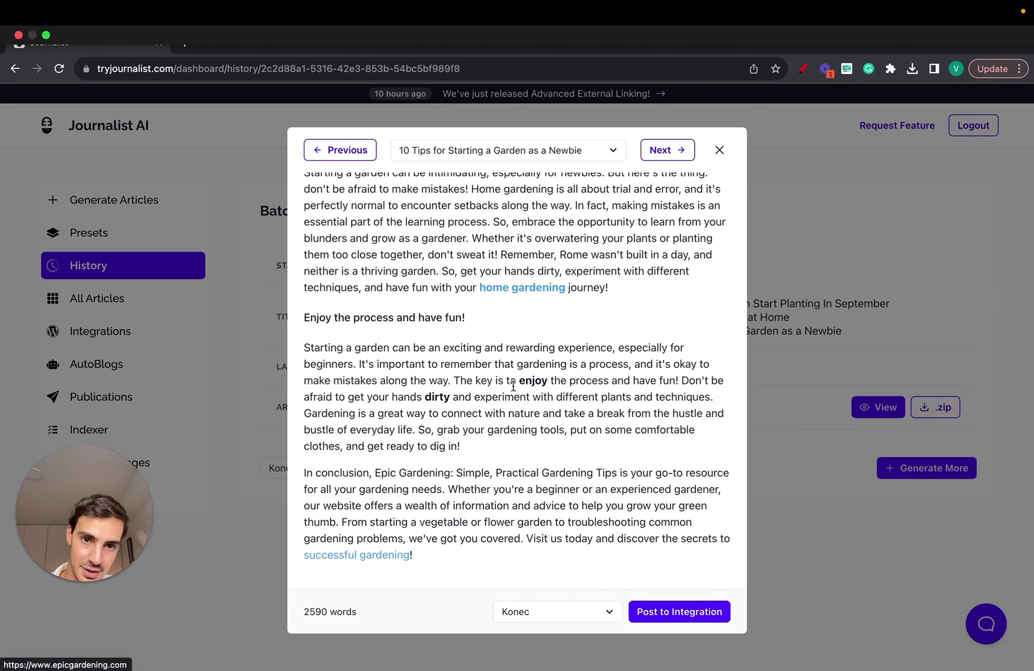
scroll(514, 387, "up", 20)
scroll(513, 387, "up", 3)
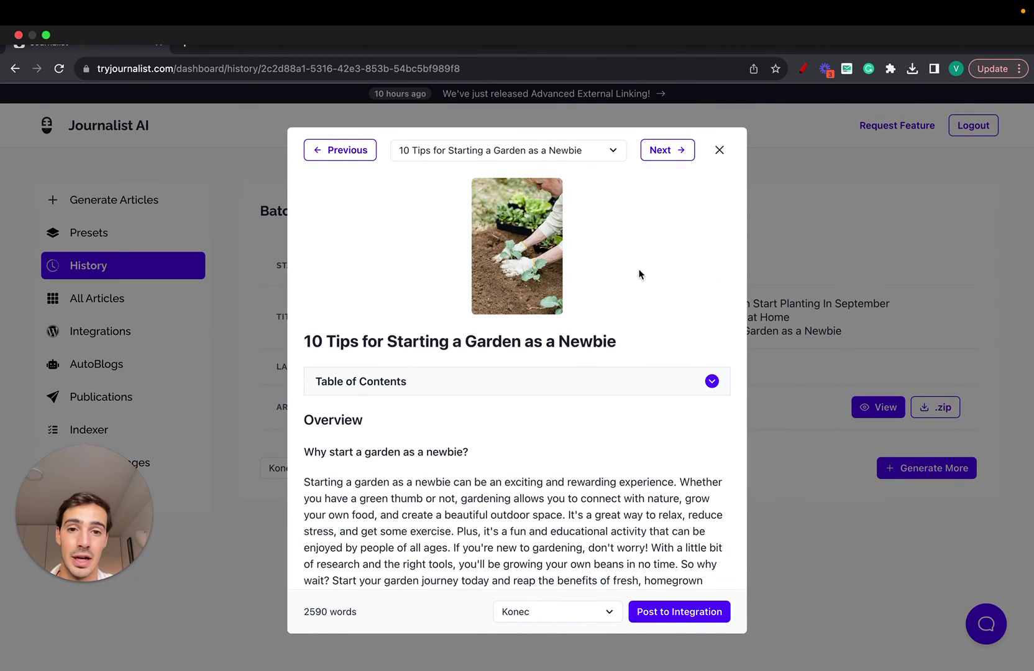
left_click(719, 150)
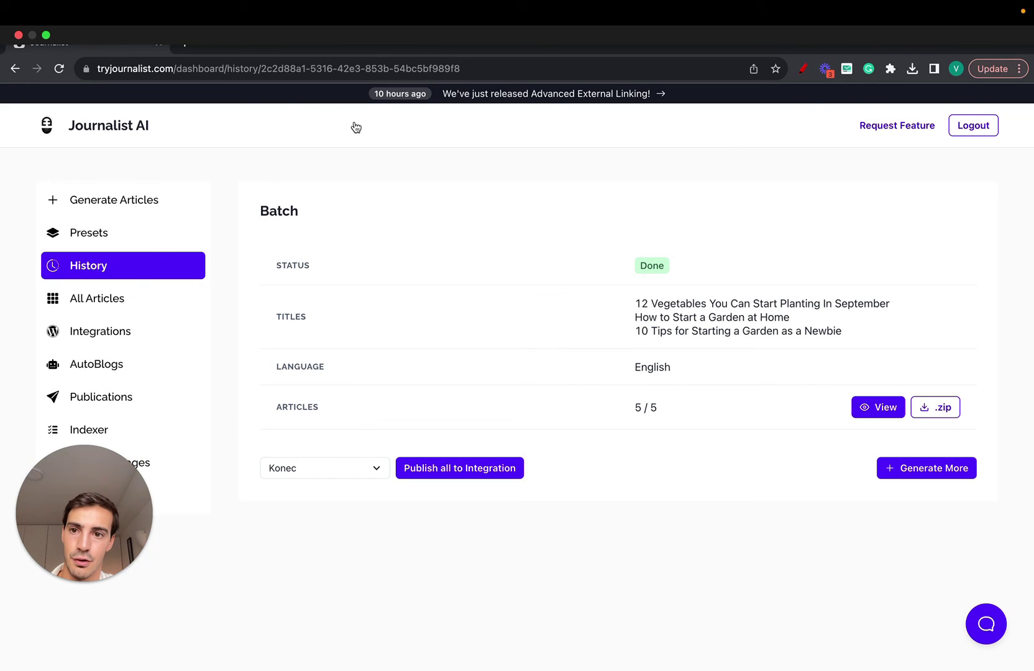
left_click(181, 72)
left_click_drag(104, 529, 539, 303)
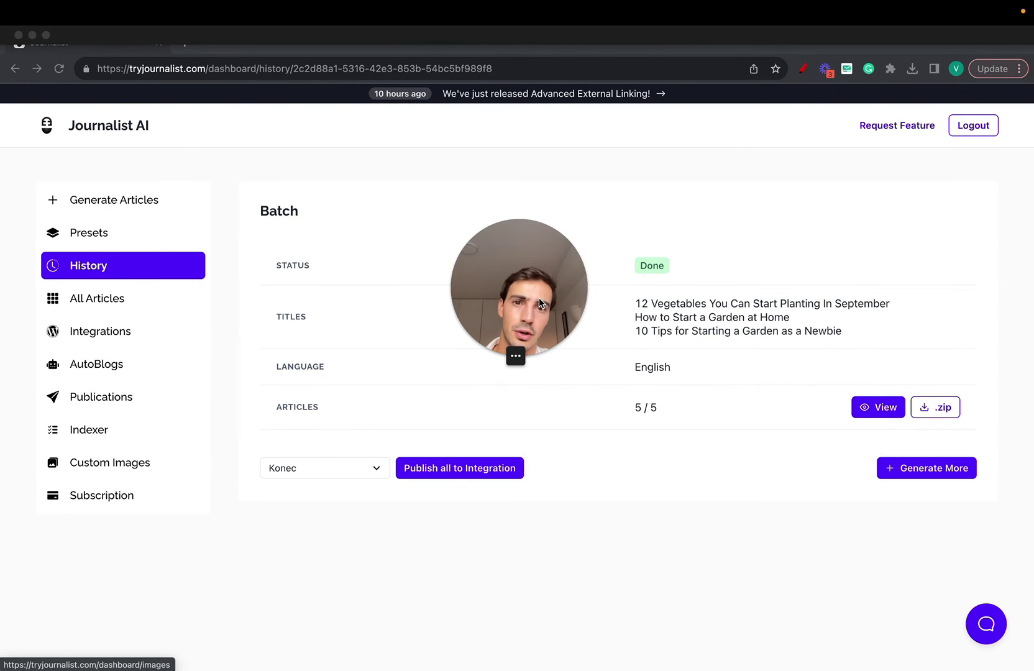